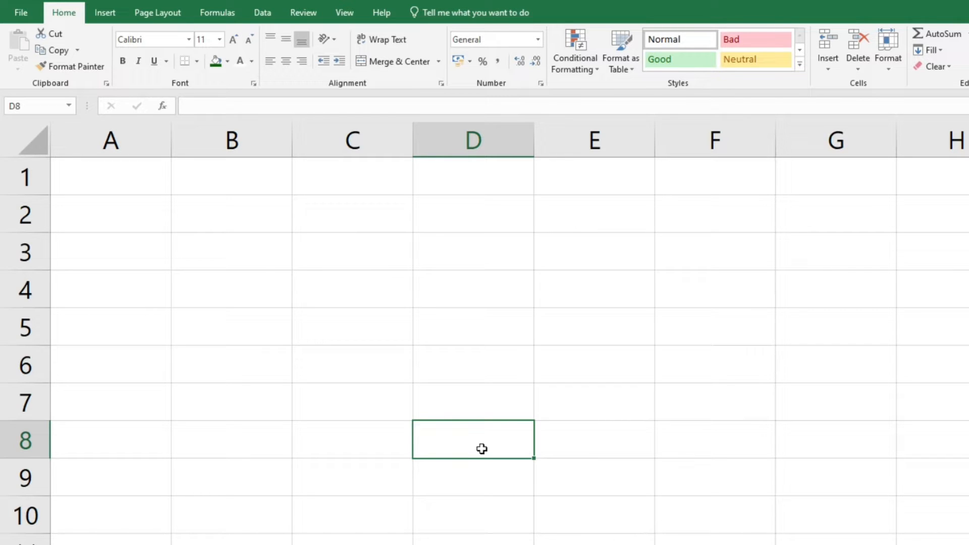
Enter the column headers "Bill No.", "Consumer" and "Previous Unit" in cells A1 to C1.
click(94, 194)
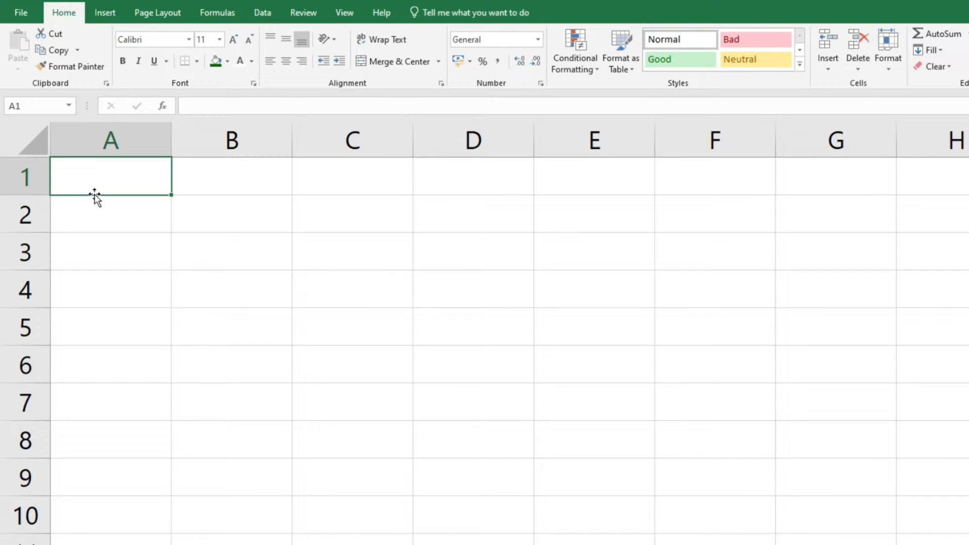
text(Bill No.)
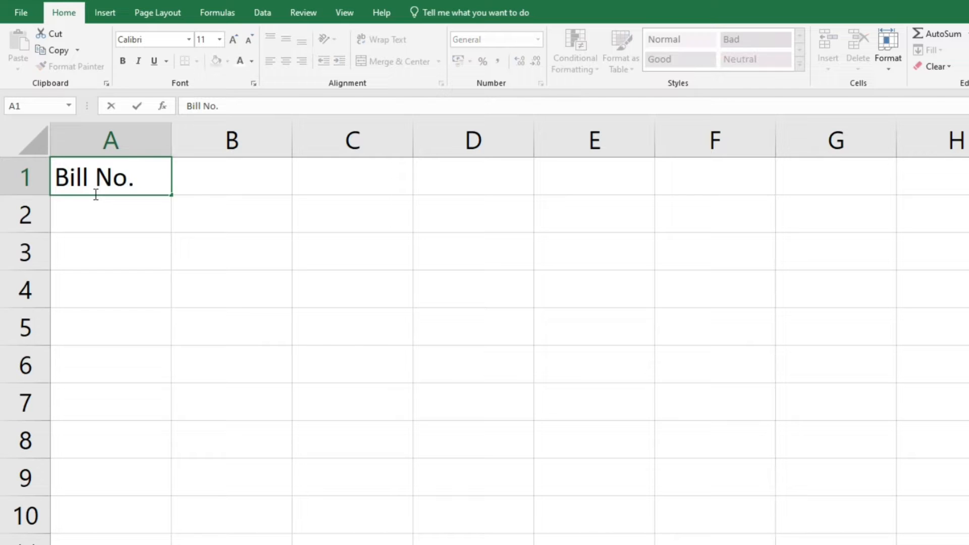
key(Tab)
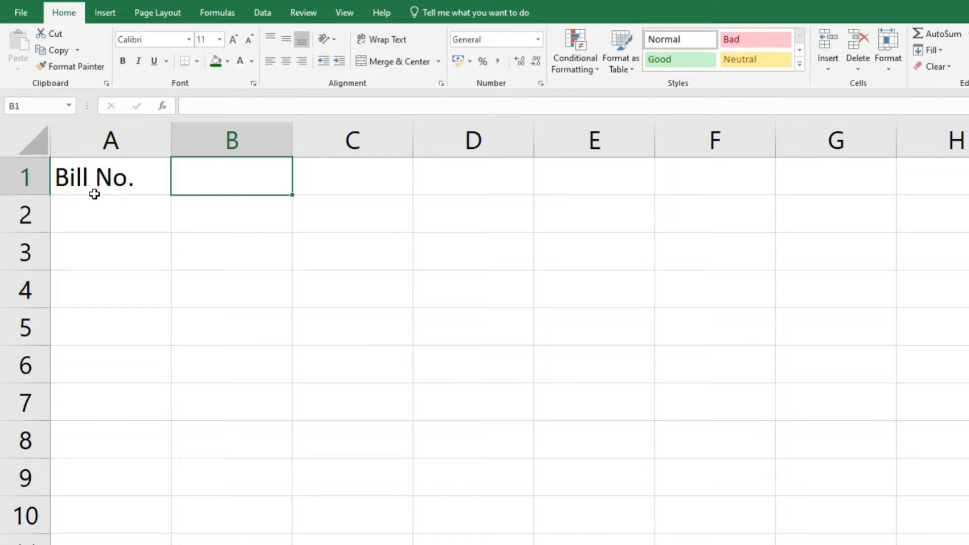
text(Con)
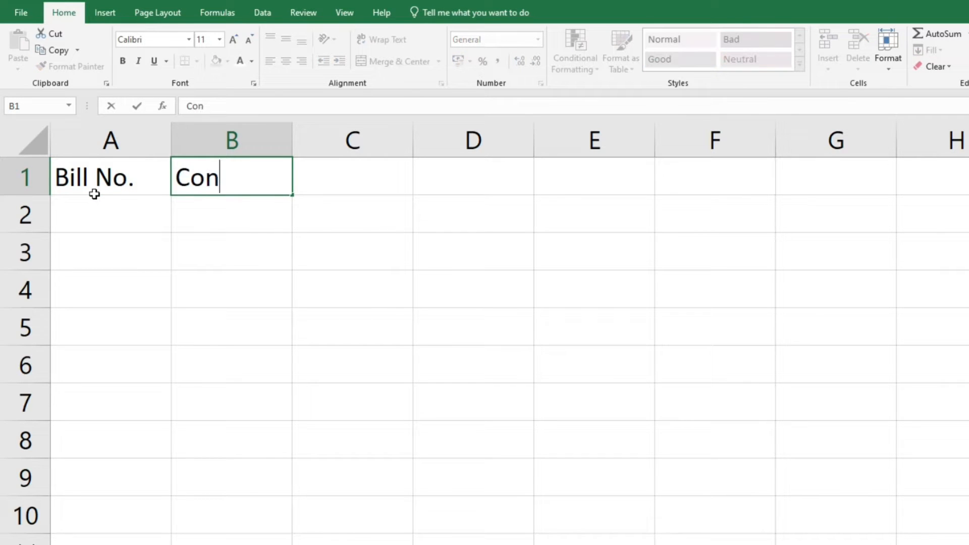
text(sumer)
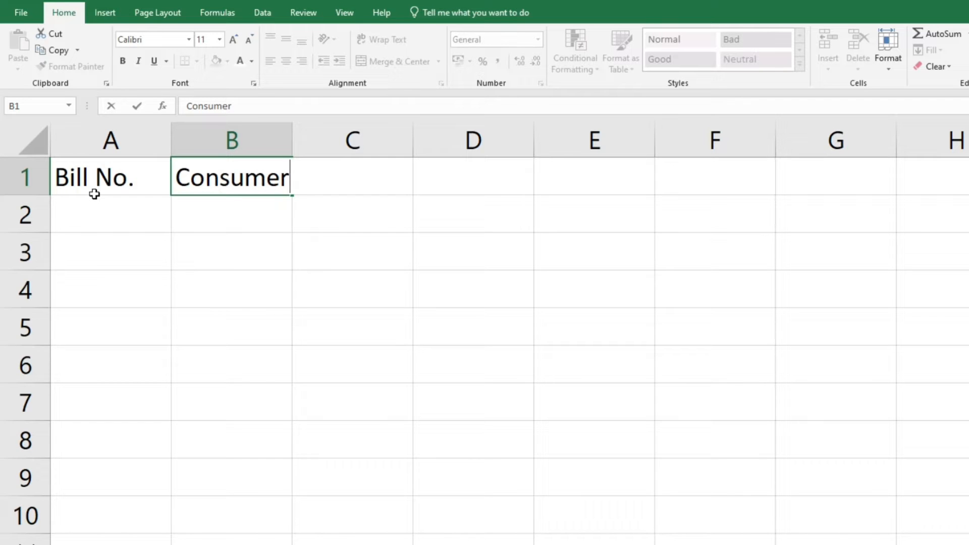
key(Tab)
text(Pre)
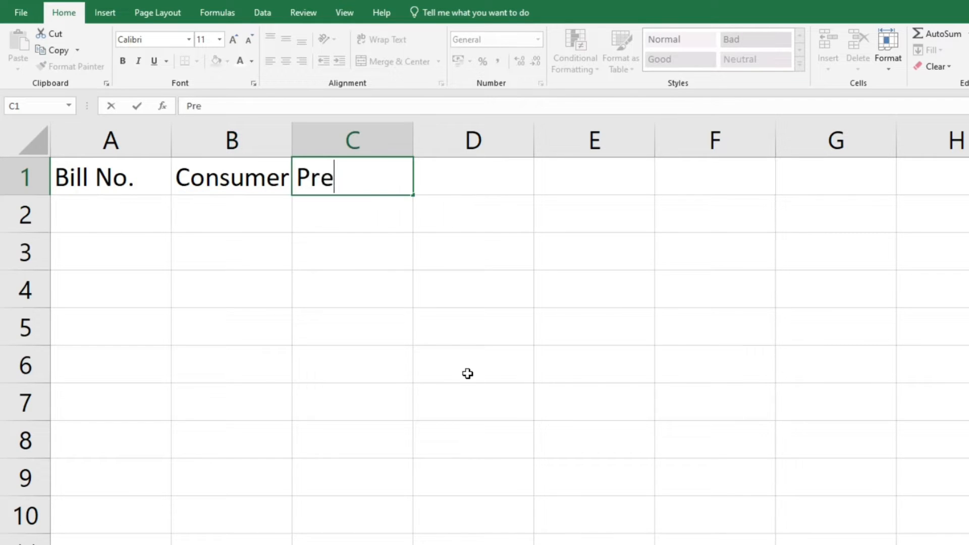
text(viou)
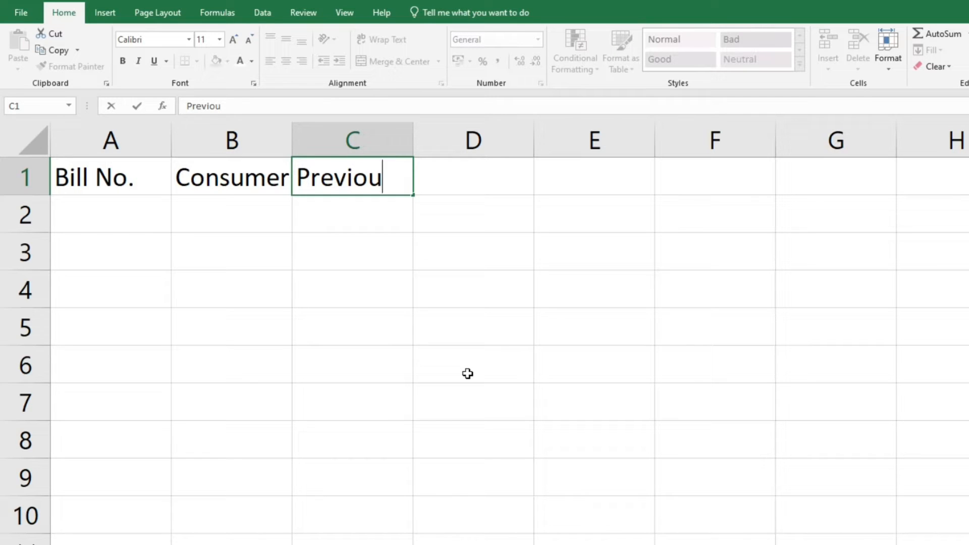
text(s Unit)
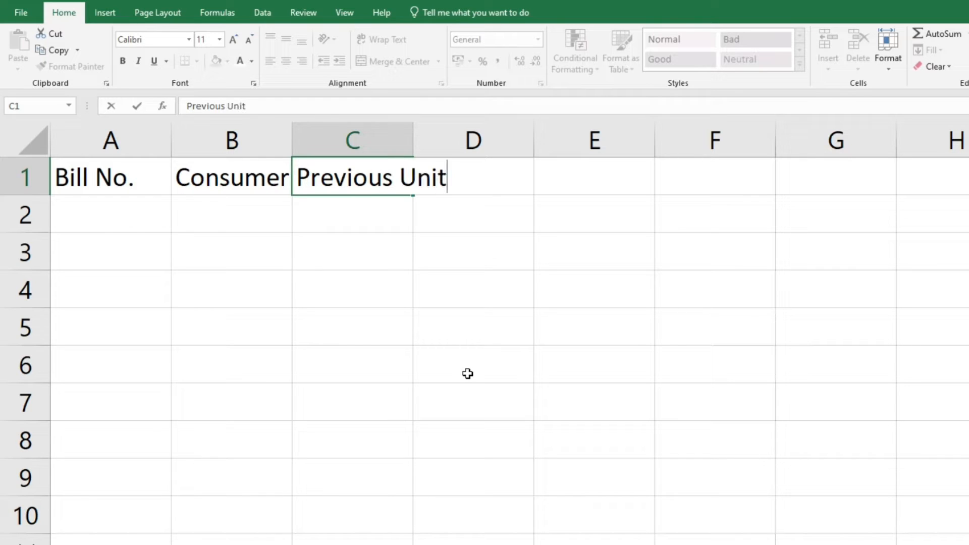
key(Tab)
Enter the column headers "Current Unit", "Unit Consumed" and "GST 5%" in cells D1 to F1.
text(Current Unit)
key(Tab)
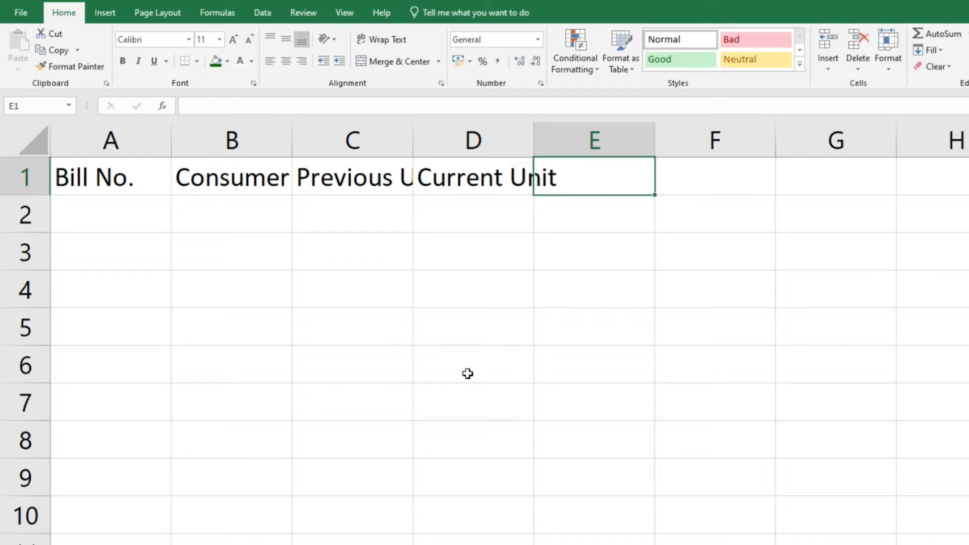
text(Unit )
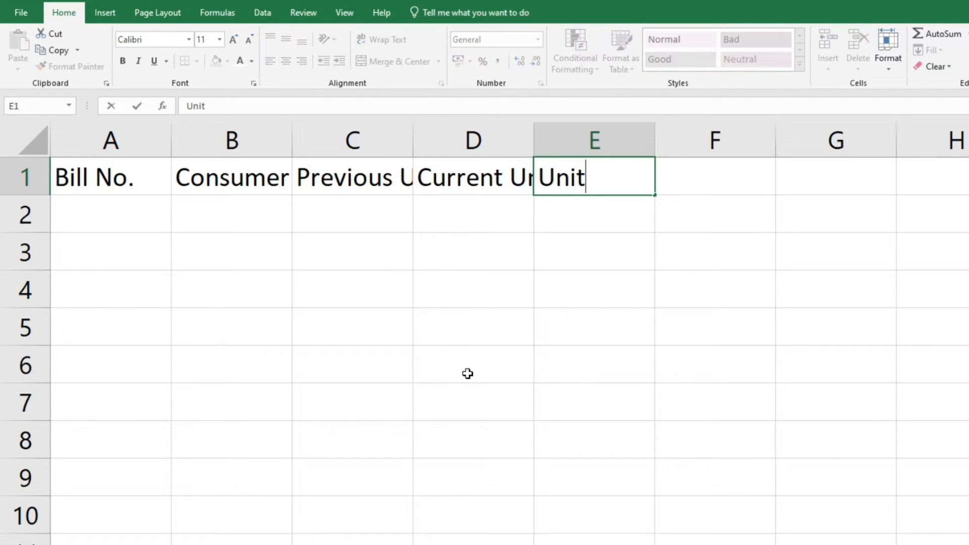
text(Consumed)
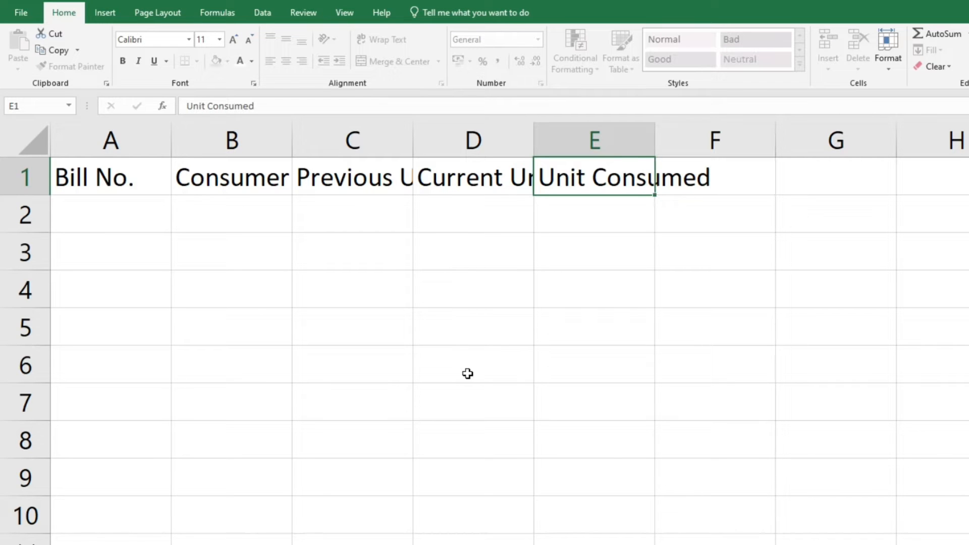
key(Tab)
text(GS)
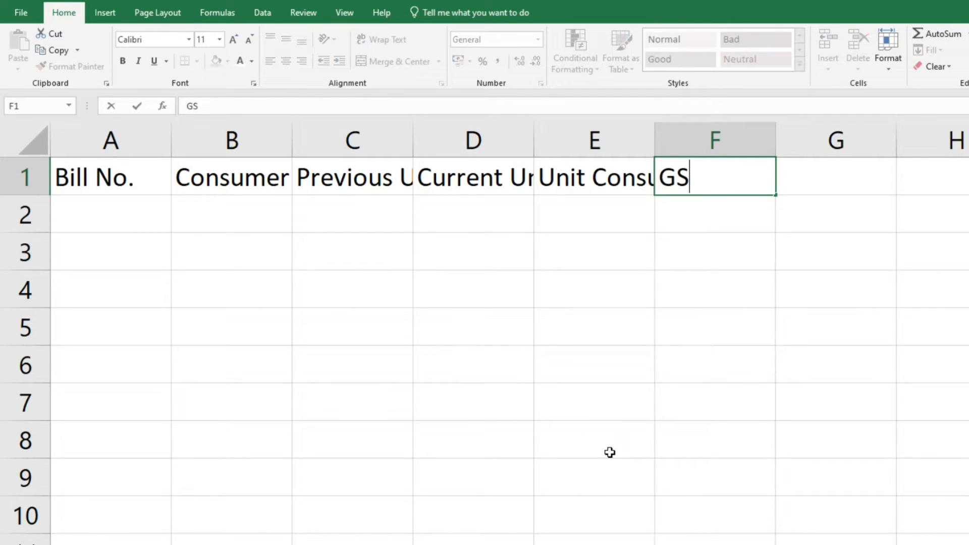
text(T 5%)
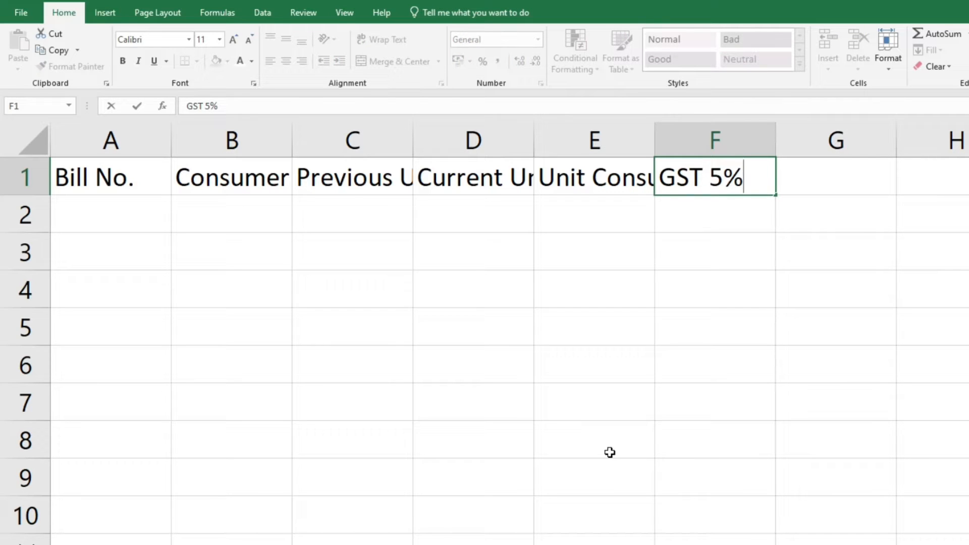
key(Tab)
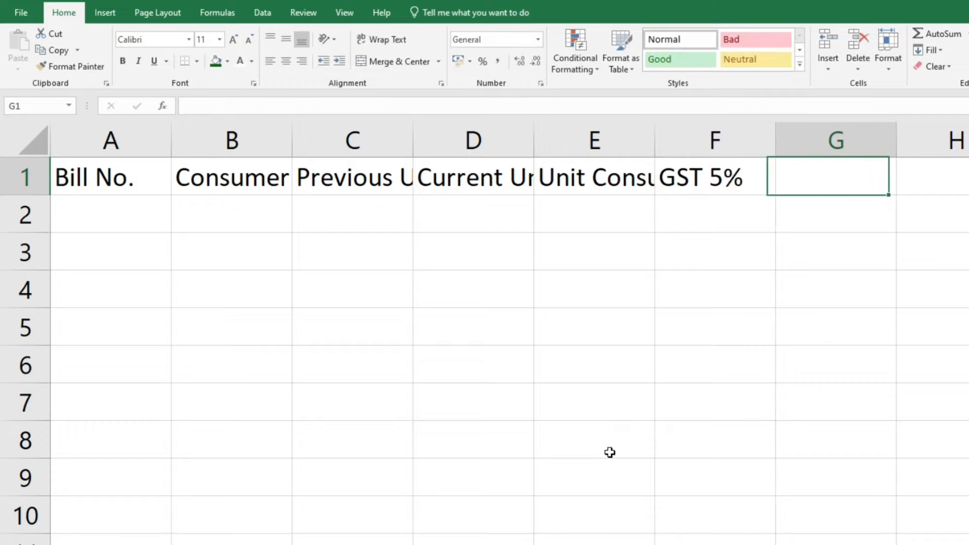
text(Unit)
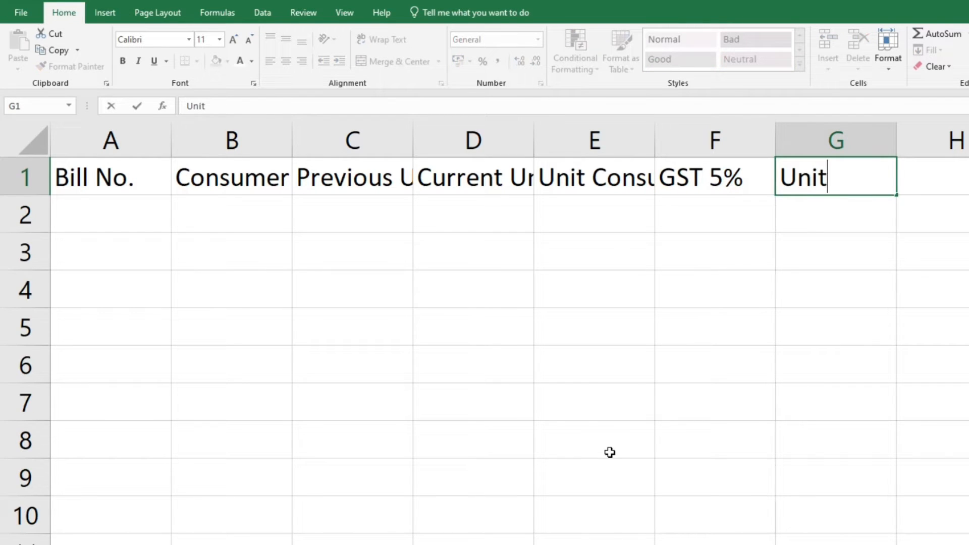
text( Charge)
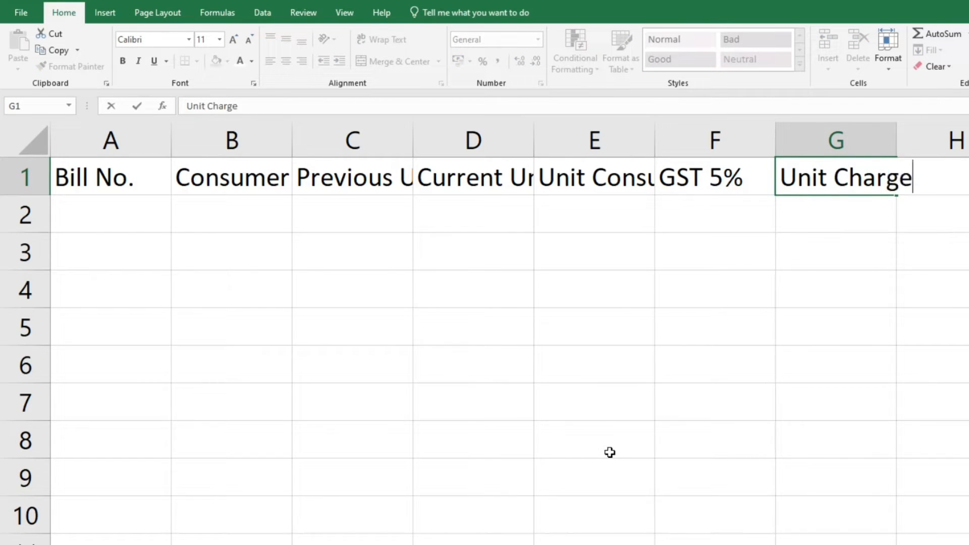
key(Tab)
key(Down)
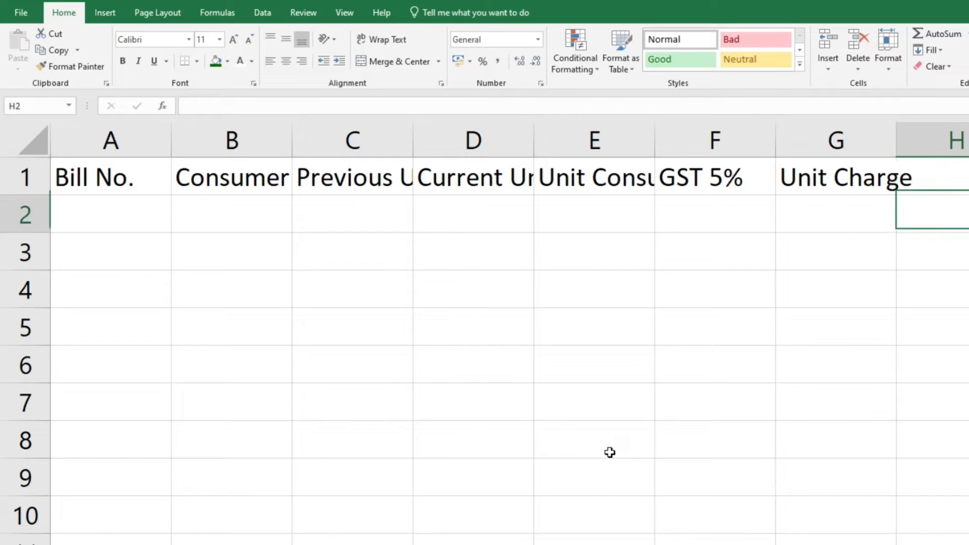
key(Left)
text(5)
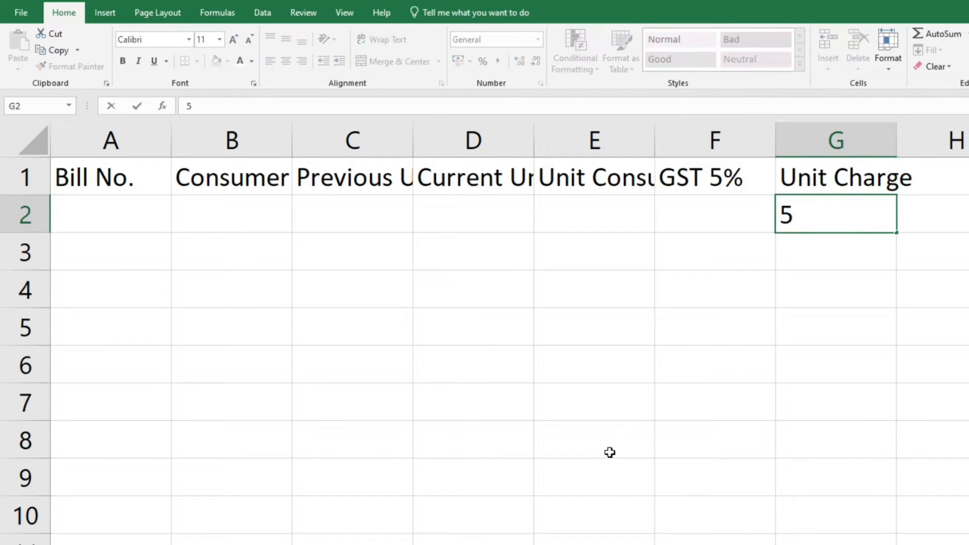
key(Up)
Enter the column headers "Unit Charge 5₹" in G1 and "Payable Amt." in H1.
text(Unit)
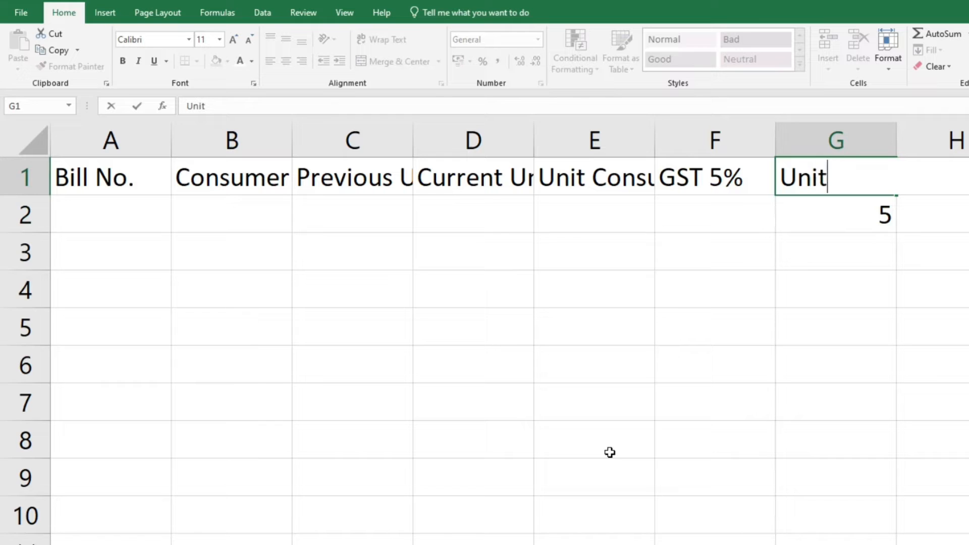
text( Charge 5)
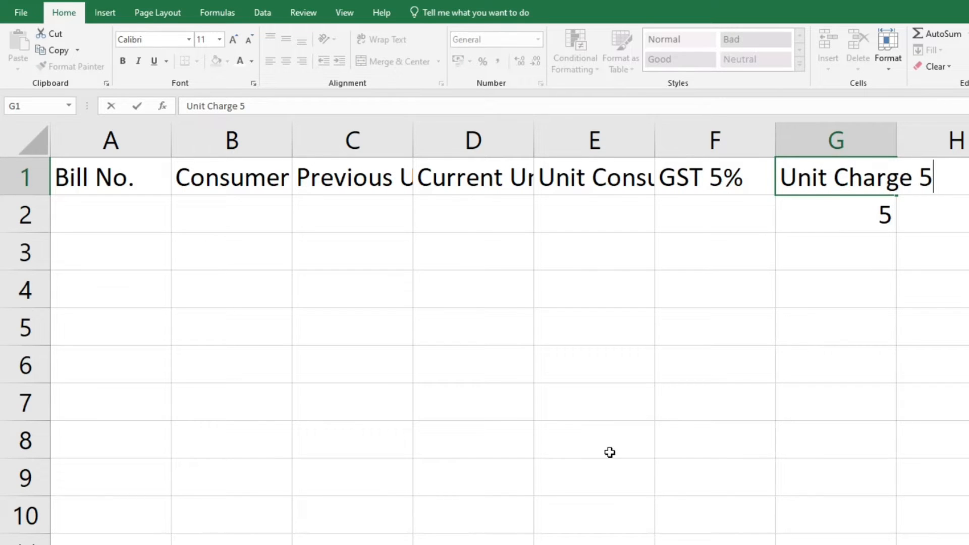
key(Tab)
text(Payable Amt.)
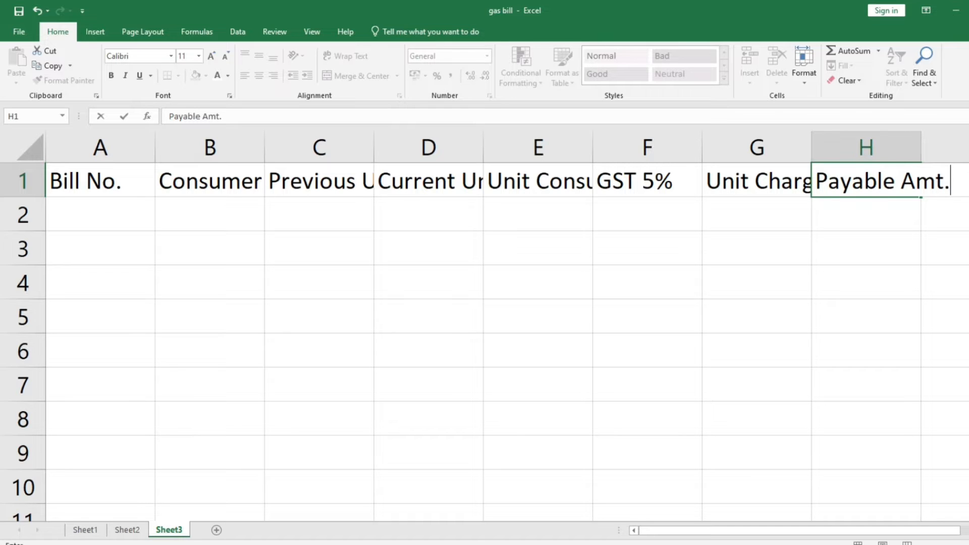
click(514, 287)
AutoFit the widths of columns A to H to their header text in row 1.
drag(128, 186, 813, 169)
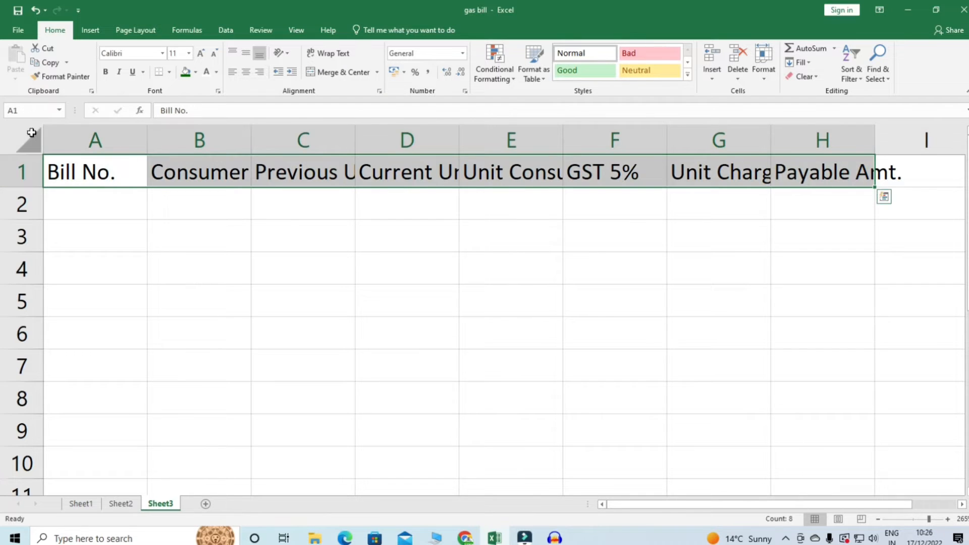
click(767, 71)
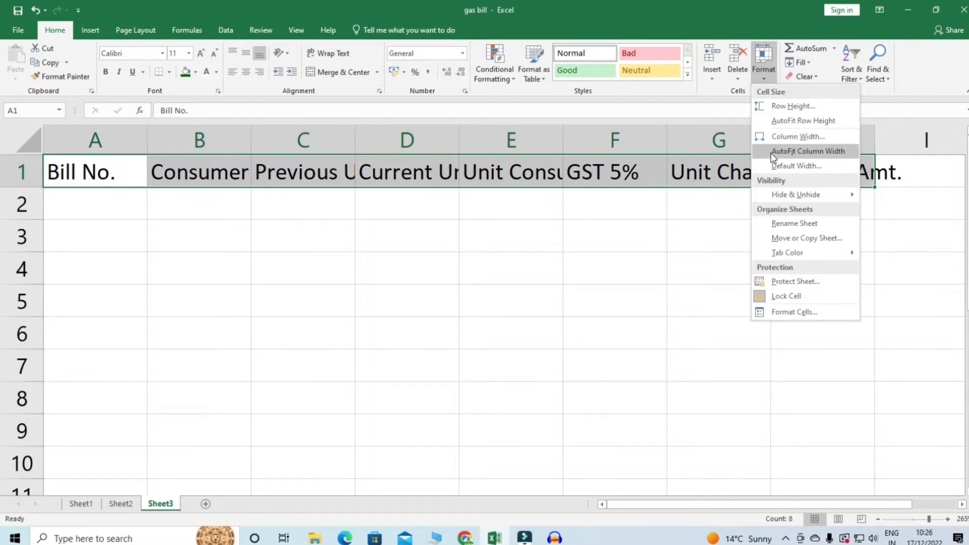
click(796, 152)
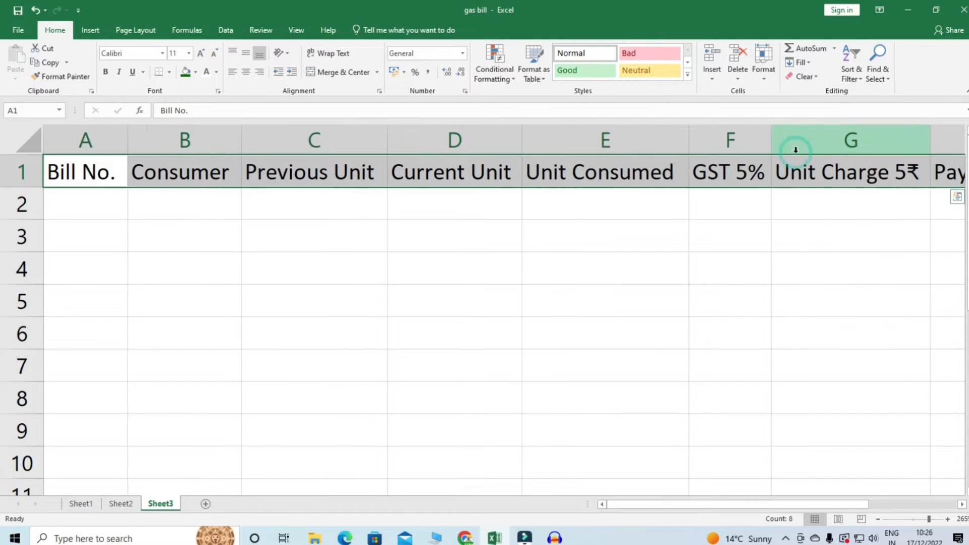
scroll(439, 362, down, 2)
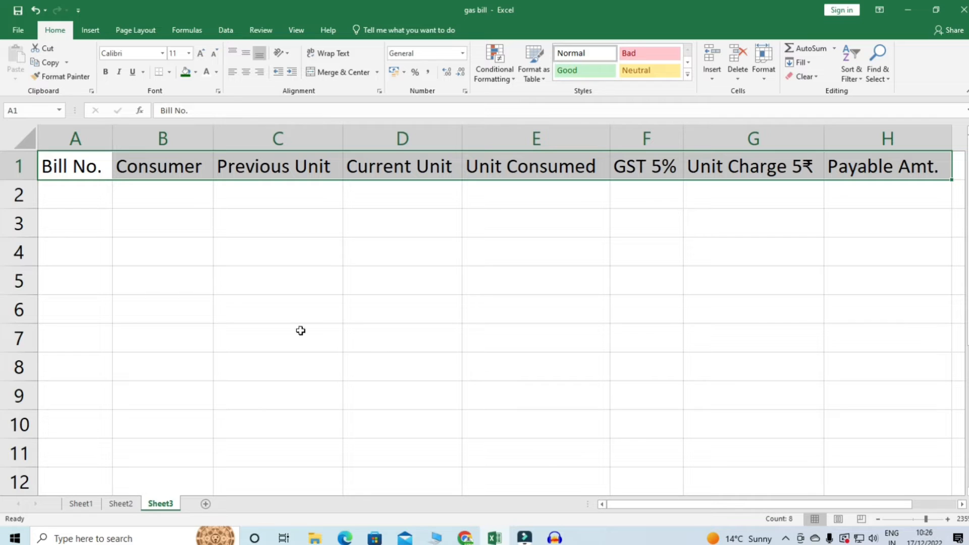
Insert an entire row above the header row and roughly double the new row's height.
click(43, 166)
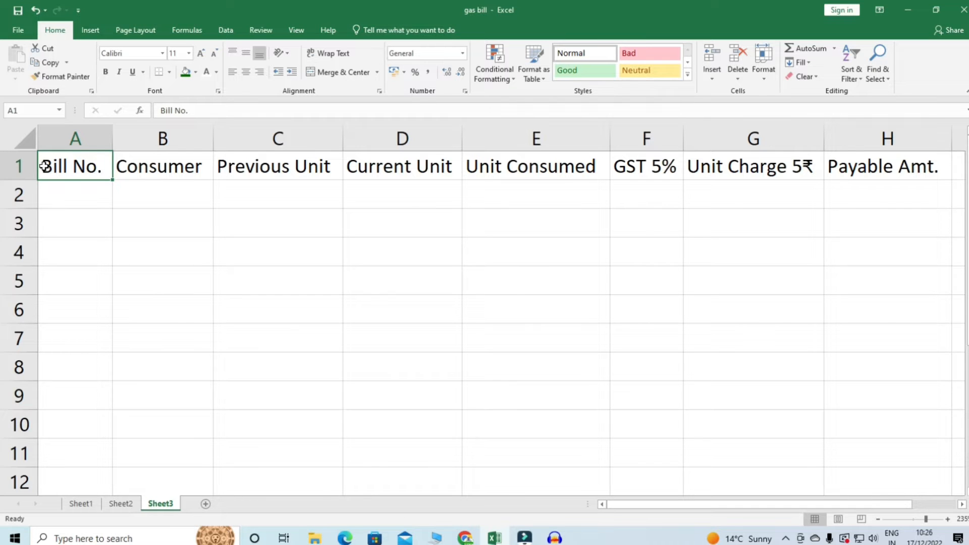
key(ctrl+shift+plus)
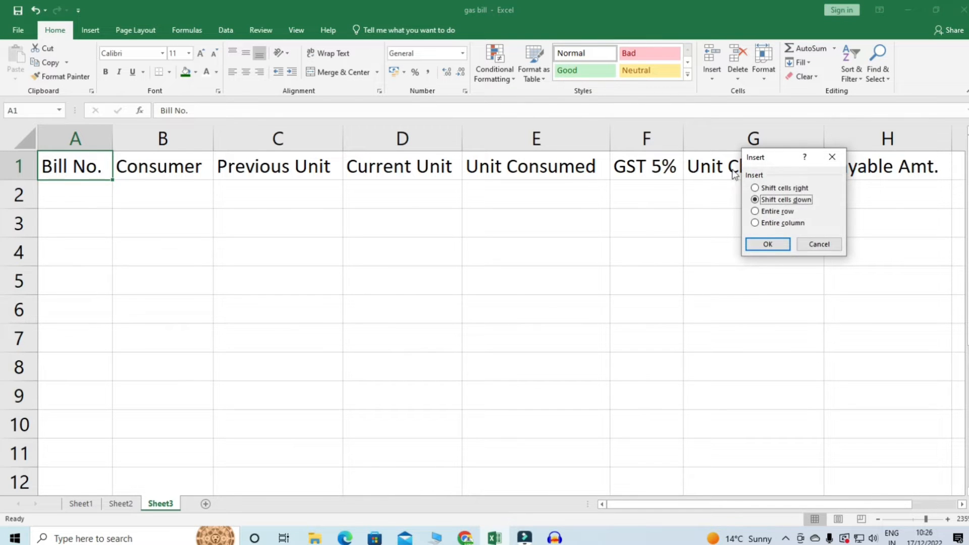
drag(727, 161, 303, 197)
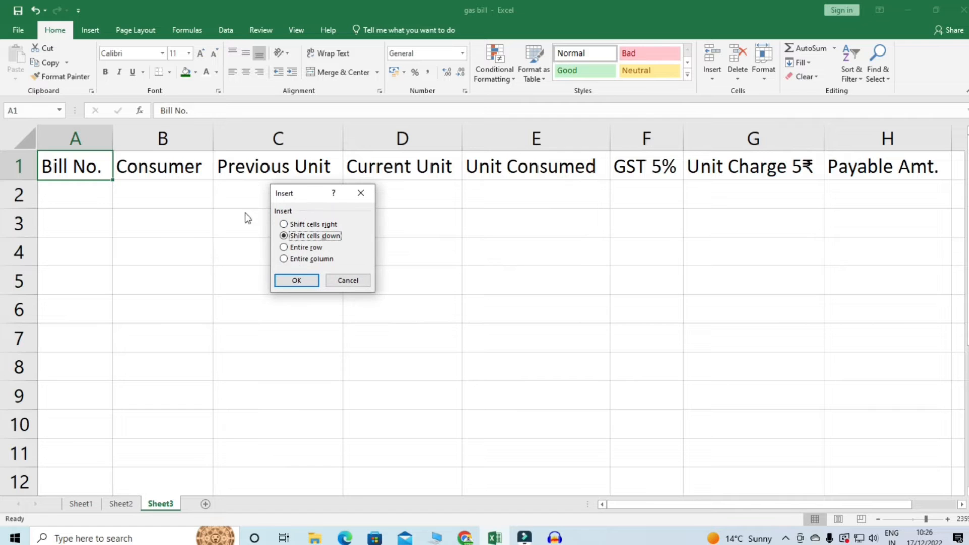
click(299, 247)
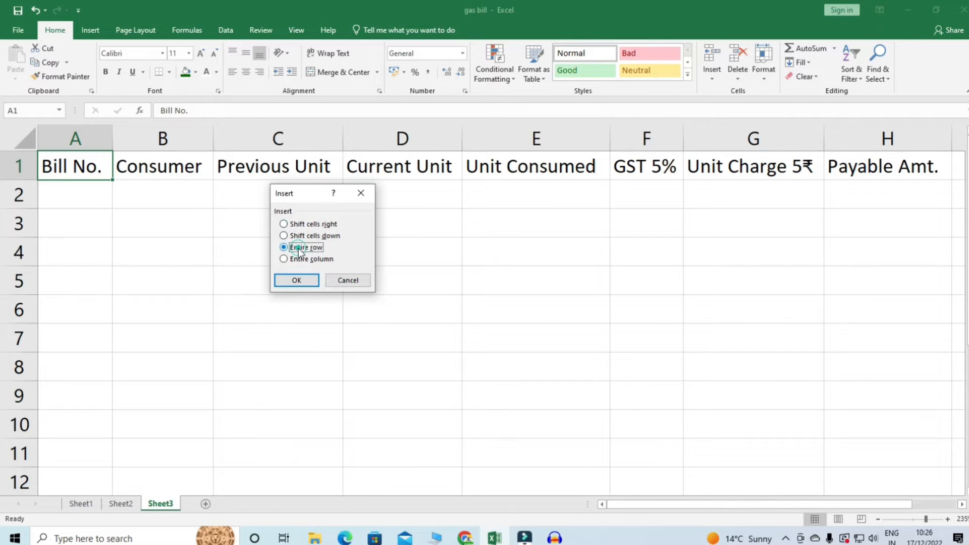
click(297, 280)
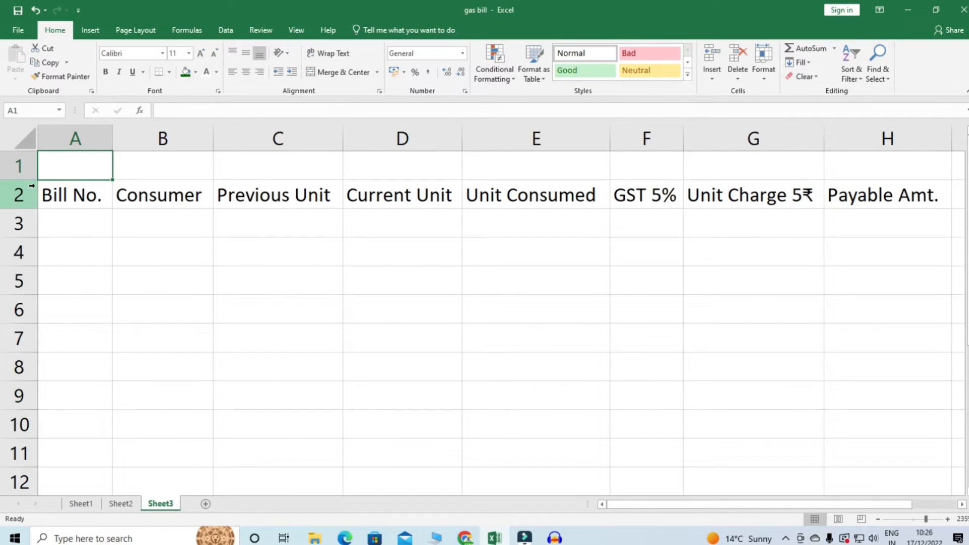
drag(32, 180, 30, 210)
Merge and center cells A1:H1 and enter the title "GAS Bill Entry (JK Apartment)".
drag(83, 174, 858, 196)
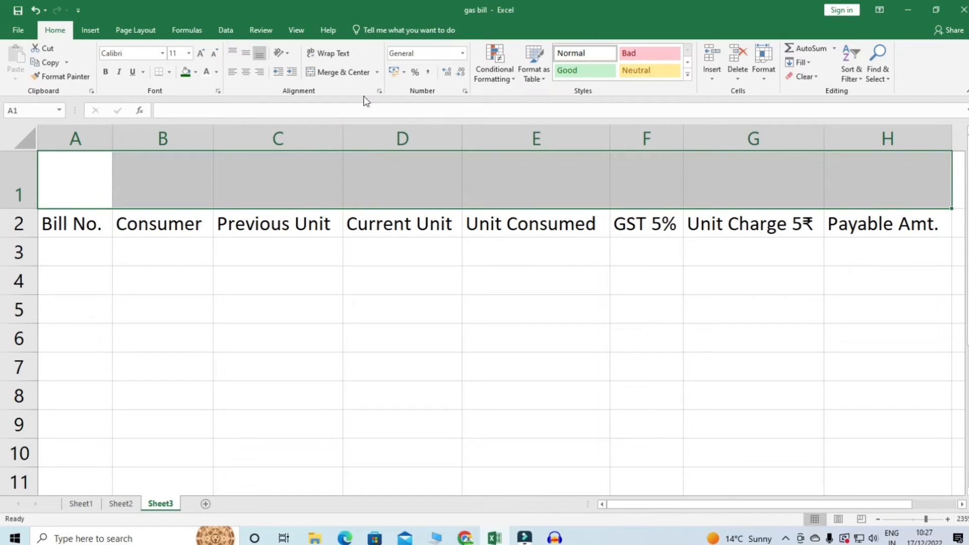
click(359, 73)
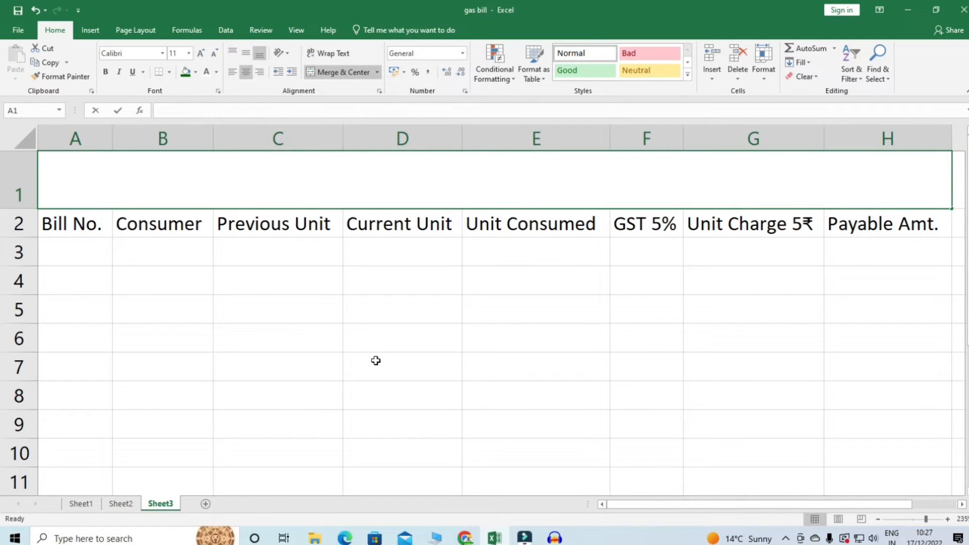
text(GAS B)
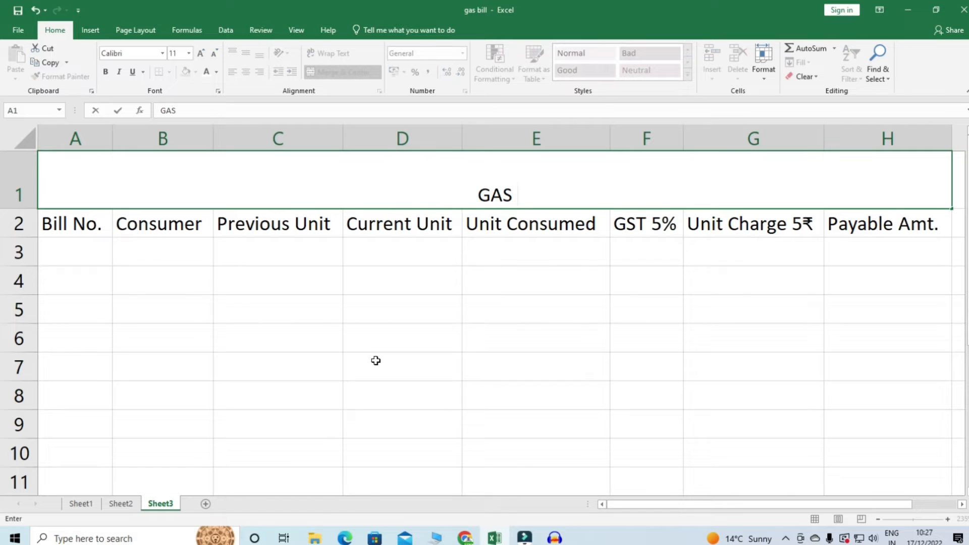
text(ill )
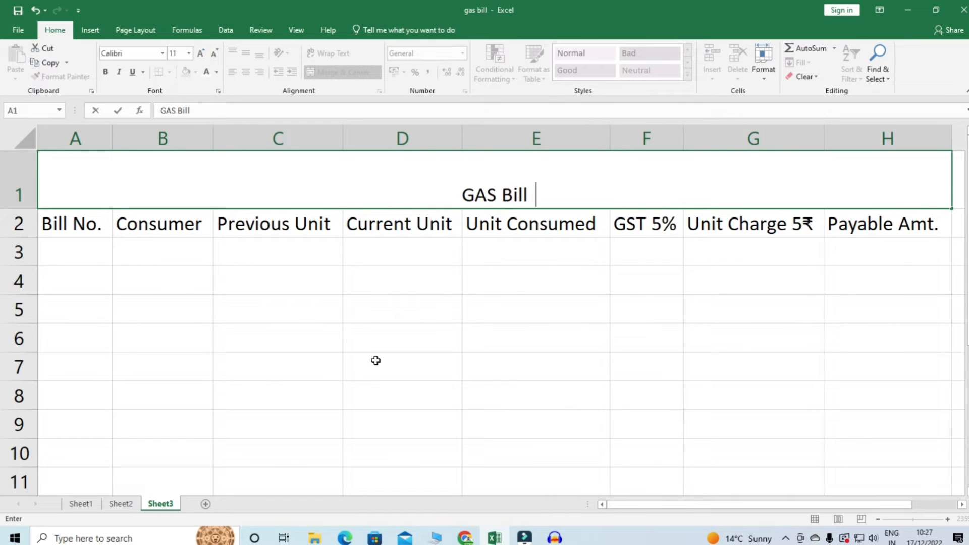
text(Entry ()
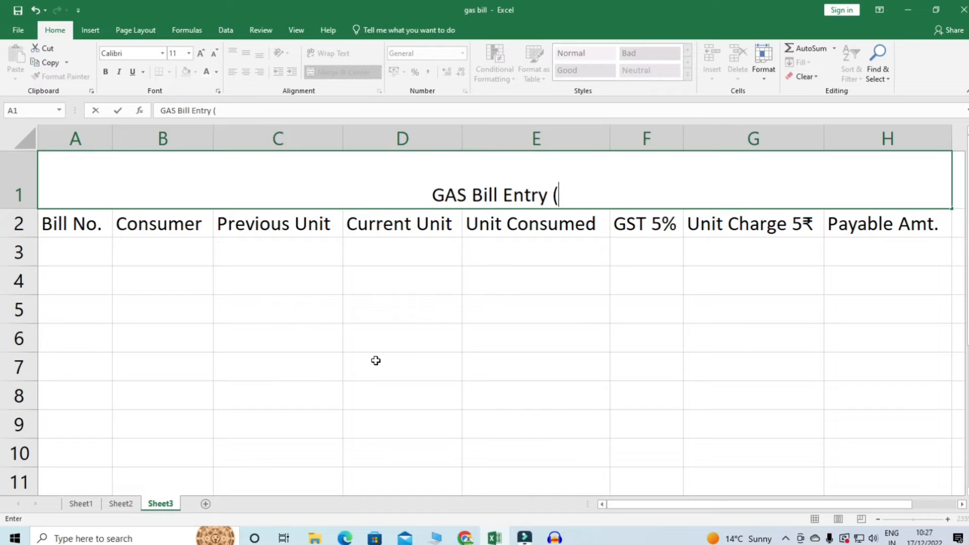
text(JK A)
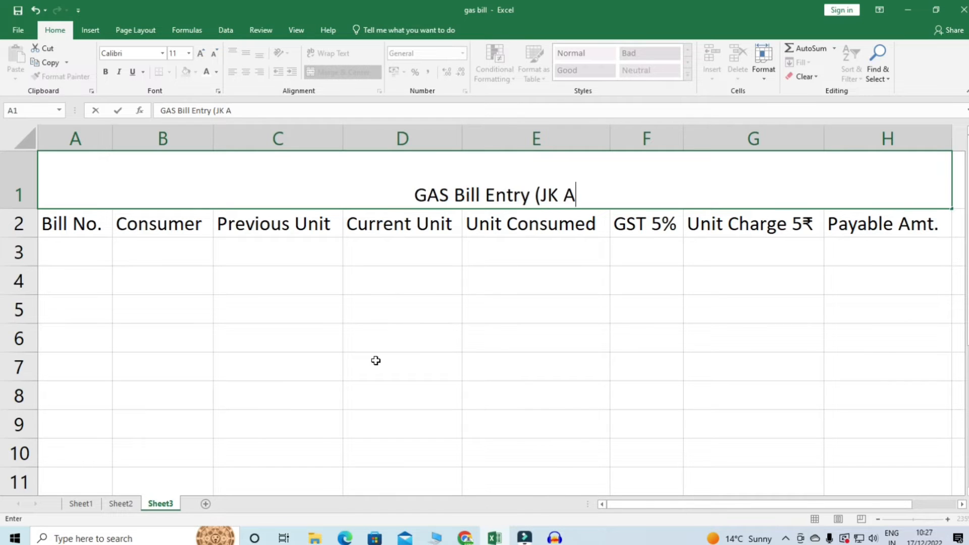
text(partm)
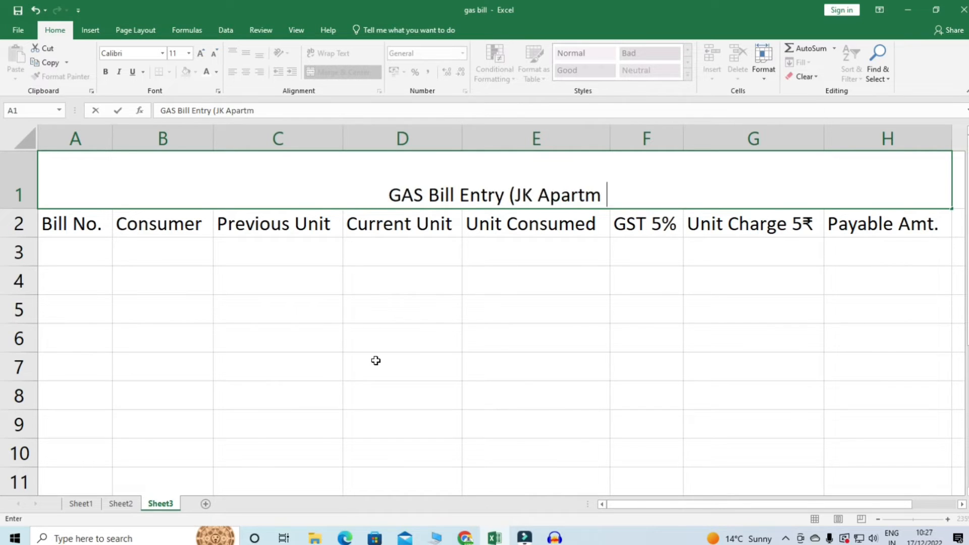
text(ent))
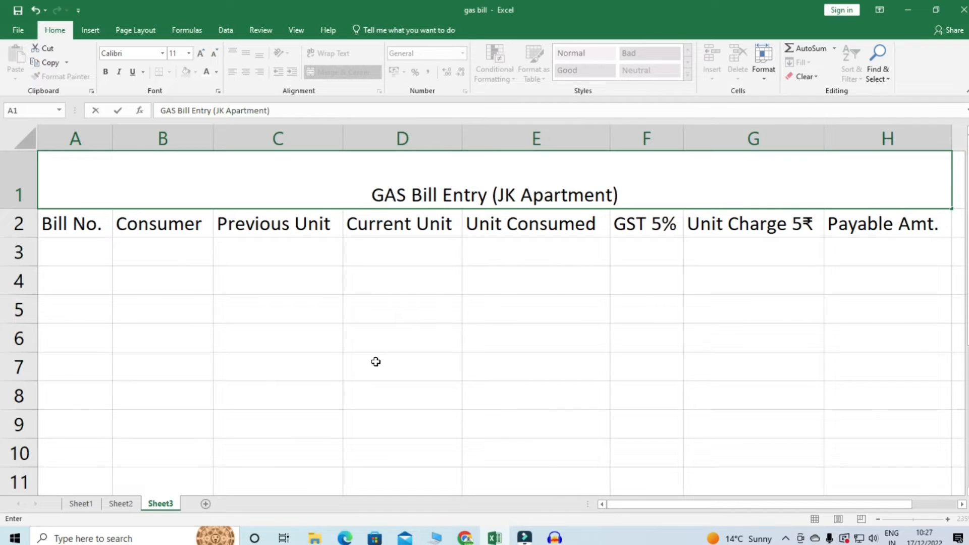
click(376, 363)
Increase the title's font size to 20 and align it vertically to the middle of the merged cell.
click(407, 194)
click(200, 53)
click(199, 53)
click(200, 53)
click(200, 53)
click(200, 53)
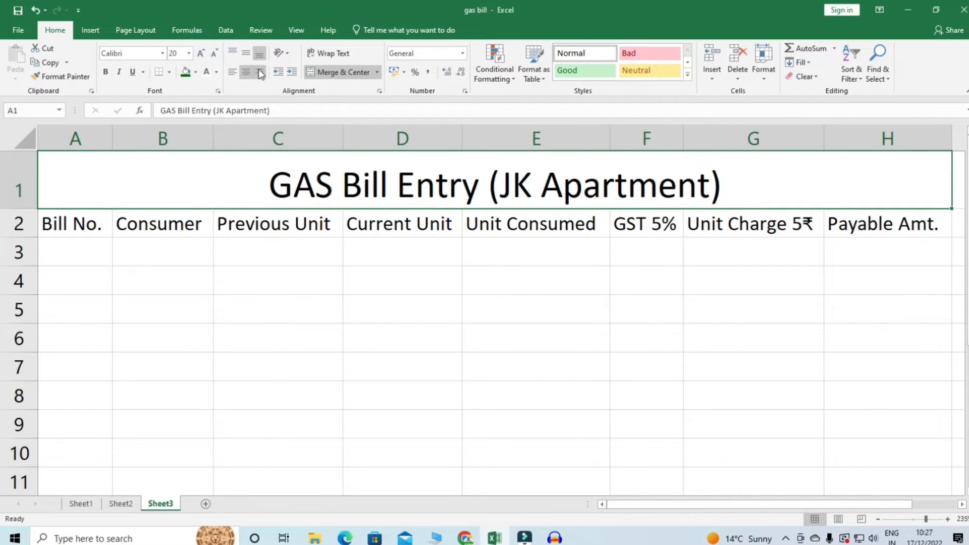
click(246, 56)
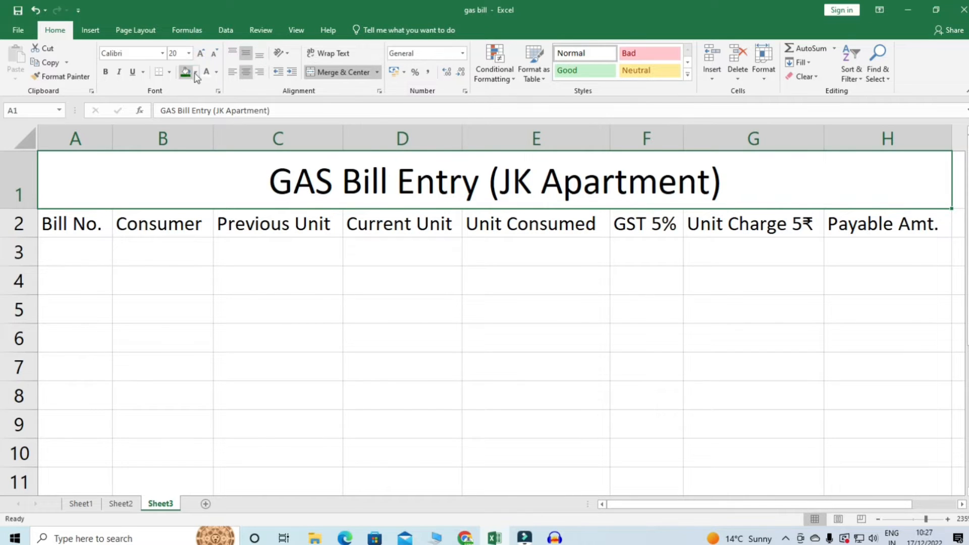
Format the title cell with the recently used dark green fill and bold white text.
click(198, 72)
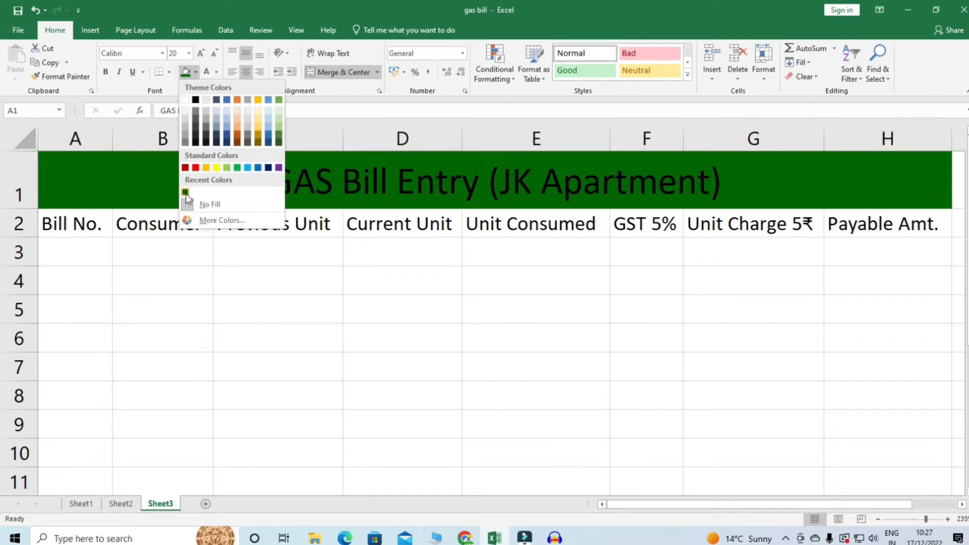
click(185, 191)
click(206, 72)
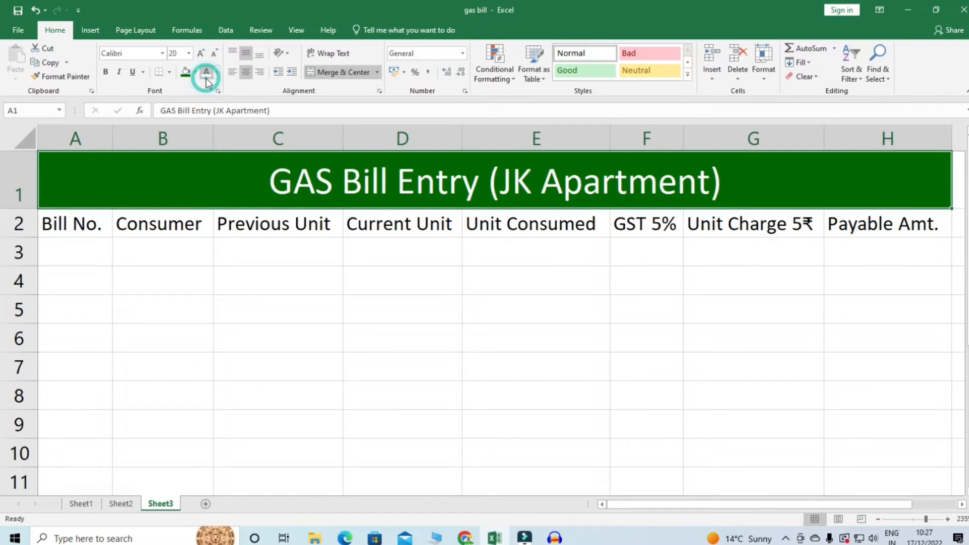
click(105, 73)
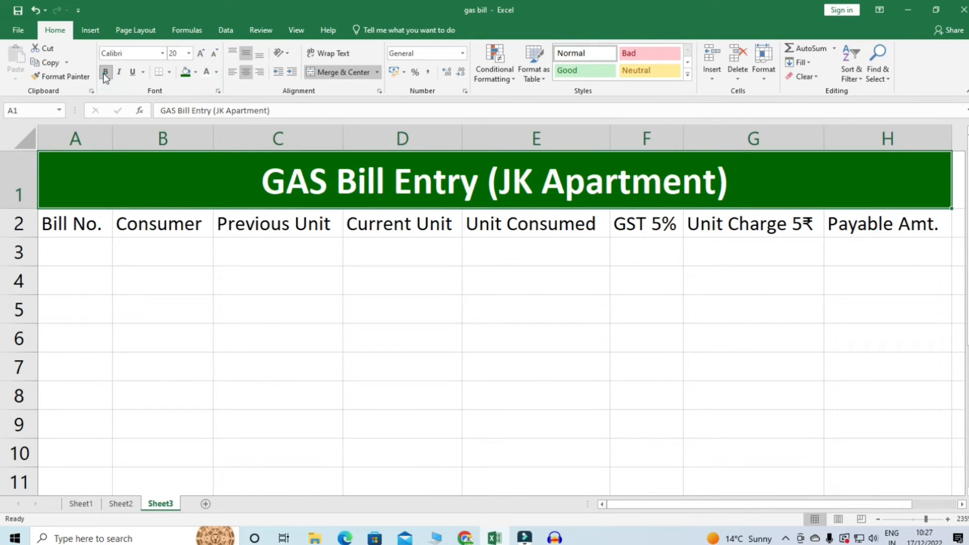
Give the column headers in A2:H2 a yellow fill and bold text.
drag(80, 222, 842, 216)
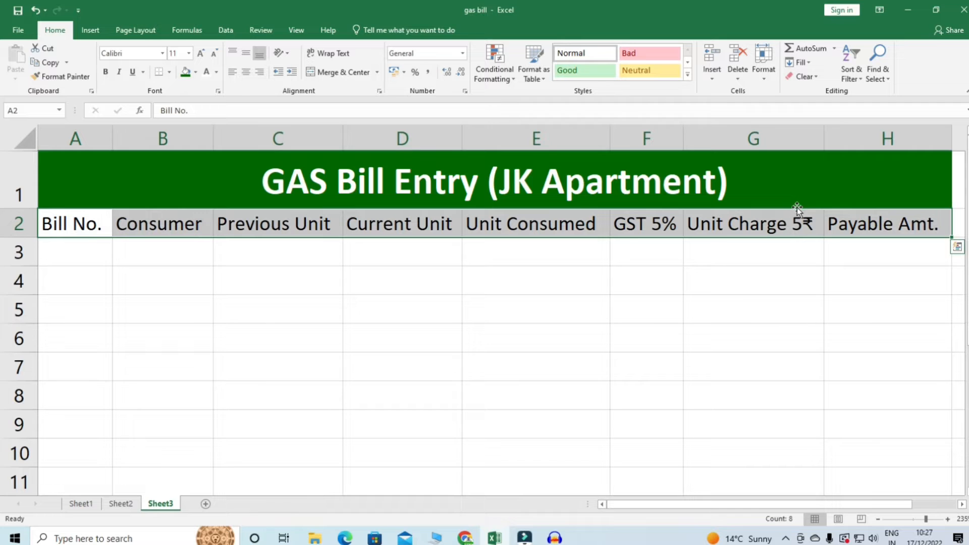
click(195, 72)
click(216, 167)
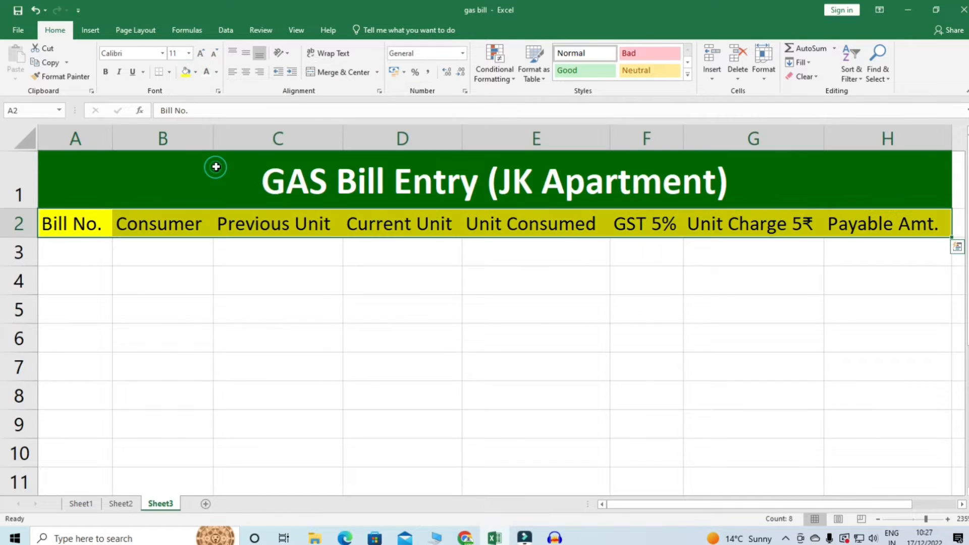
click(107, 73)
Apply all borders to the table range A2:H11.
mouse_move(71, 222)
mouse_down()
mouse_move(874, 413)
mouse_move(876, 471)
mouse_up()
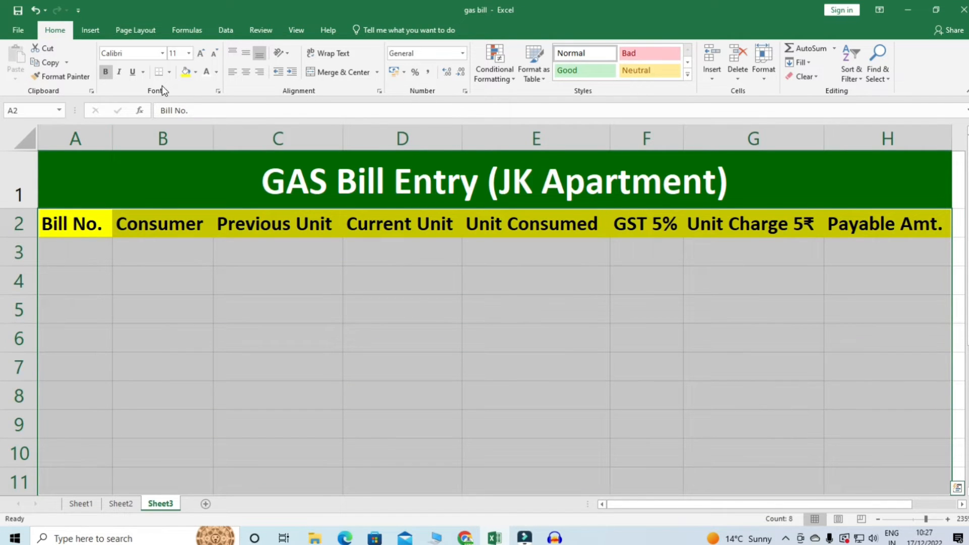
click(169, 71)
click(175, 177)
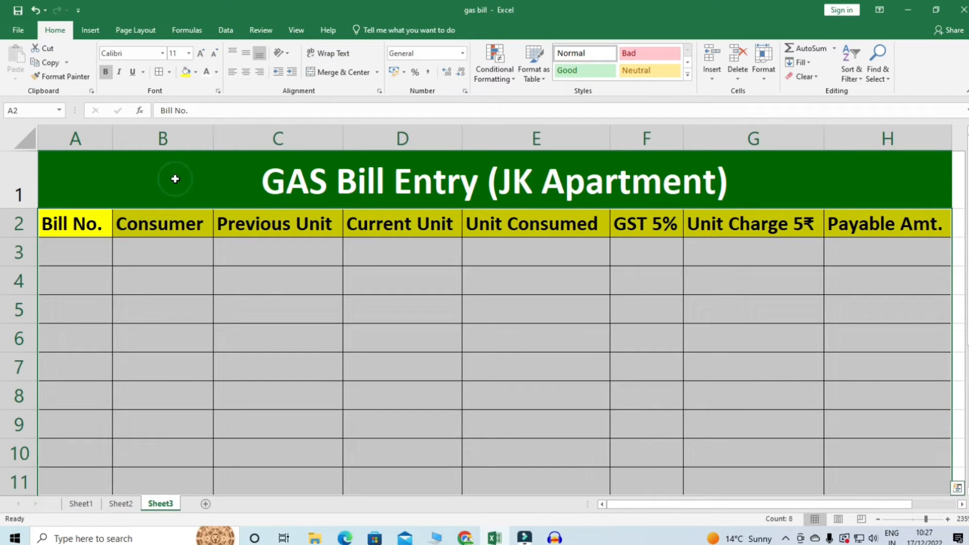
click(166, 454)
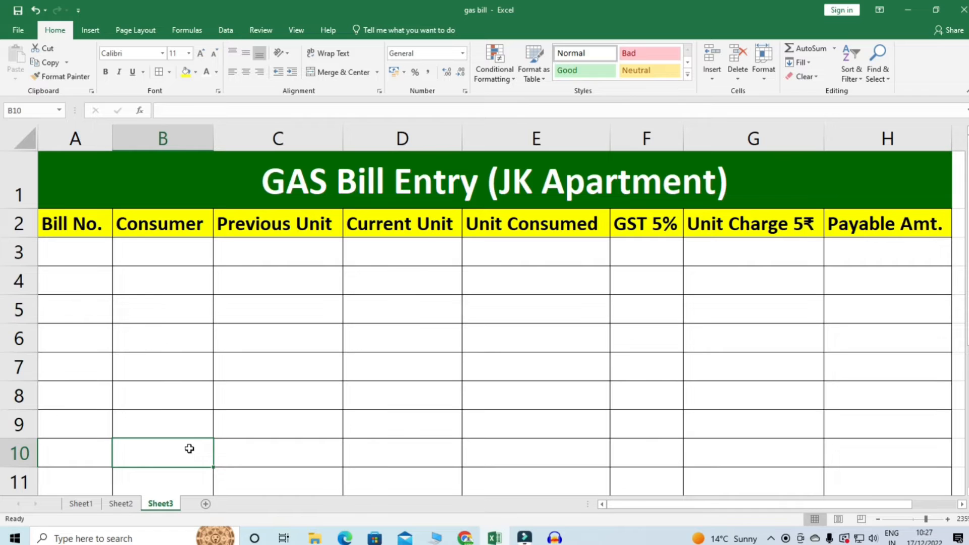
click(188, 374)
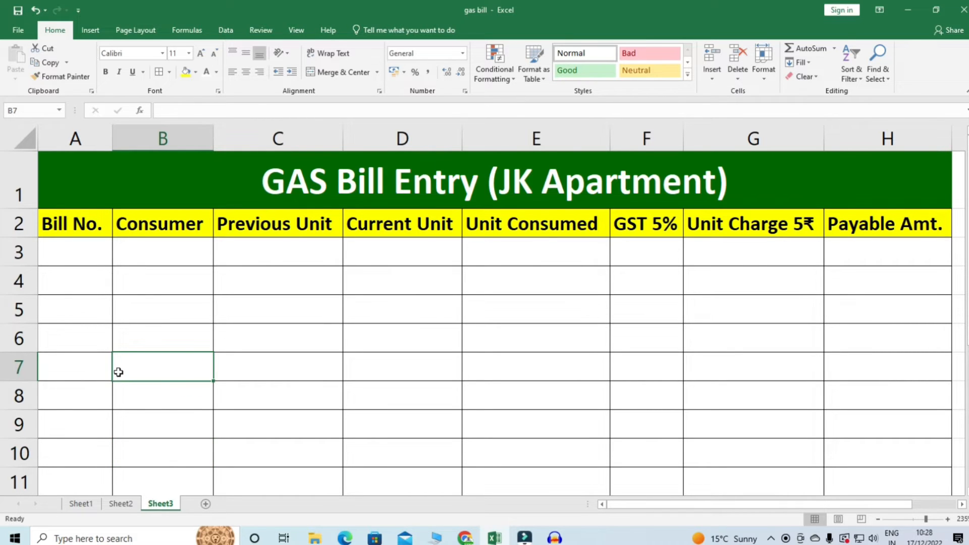
Enter two consecutive bill numbers in A3 and A4 and fill the series down to A11.
click(89, 255)
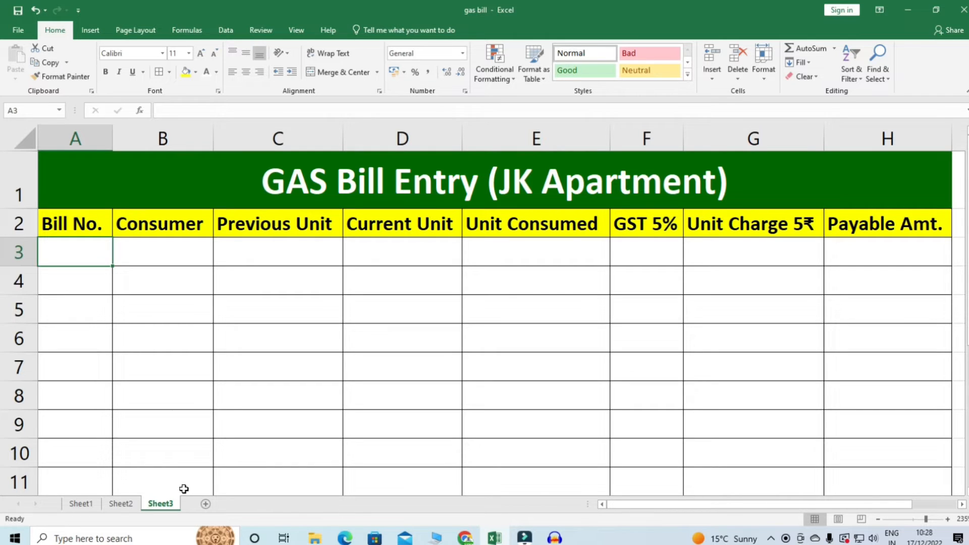
text(17042)
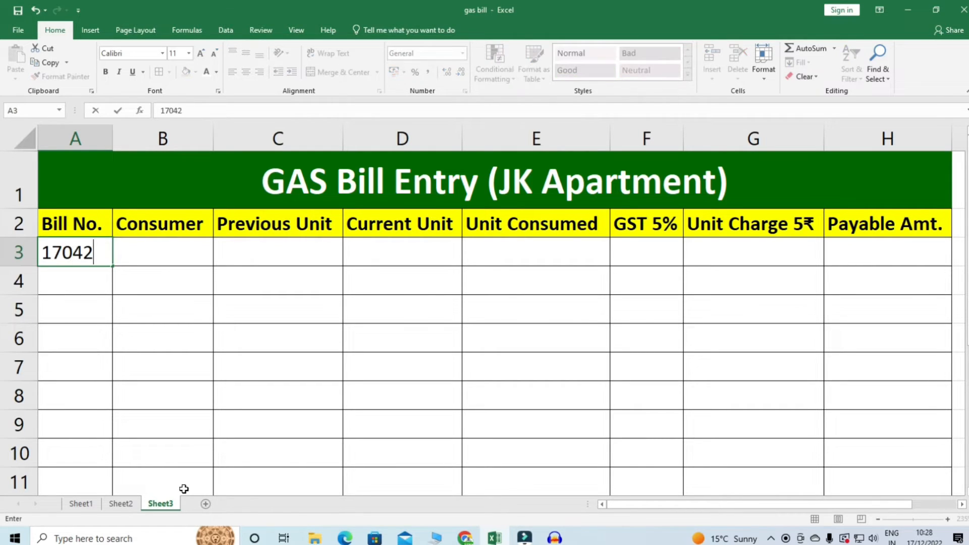
key(Return)
text(17)
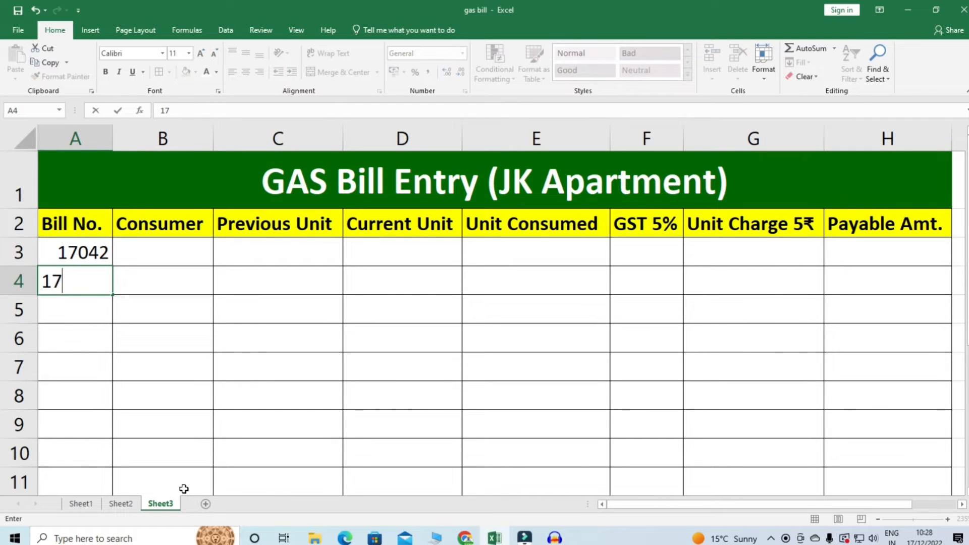
text(043)
key(Return)
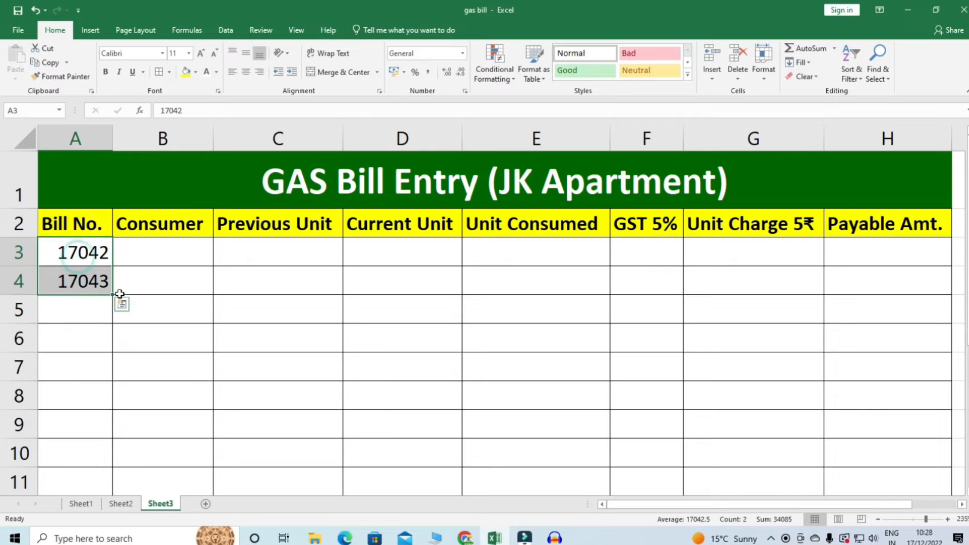
drag(112, 295, 93, 491)
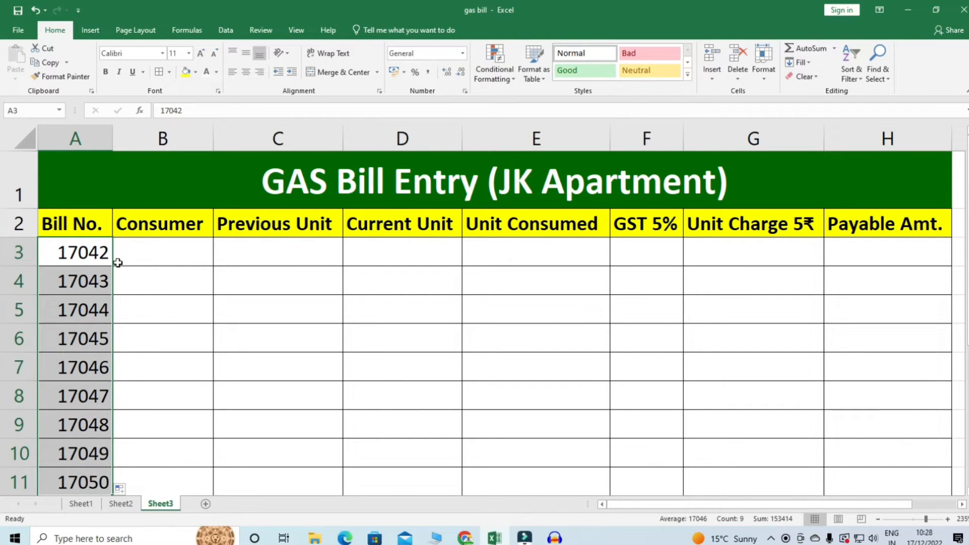
Enter the six consumers' first names in cells B3 to B8 of the Consumer column.
click(141, 252)
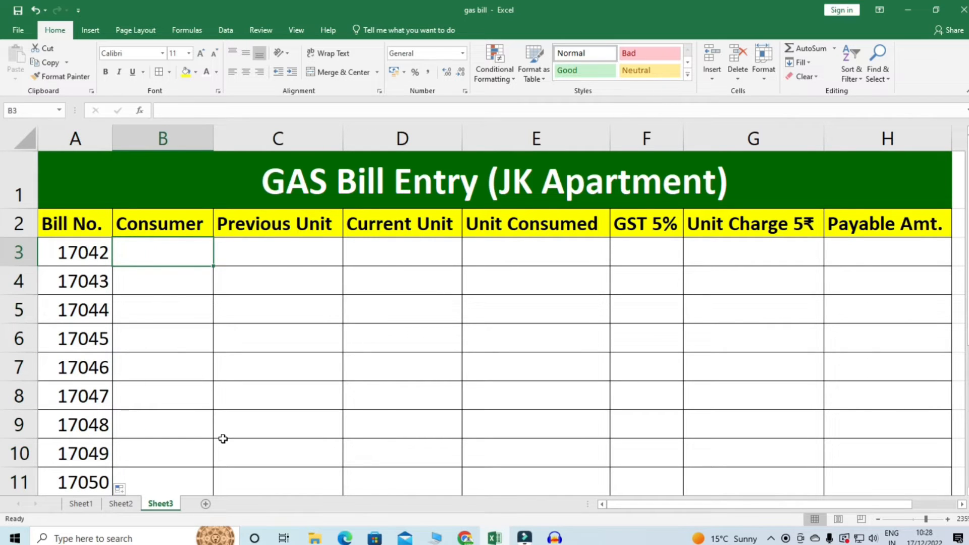
text(Rajesh)
key(Return)
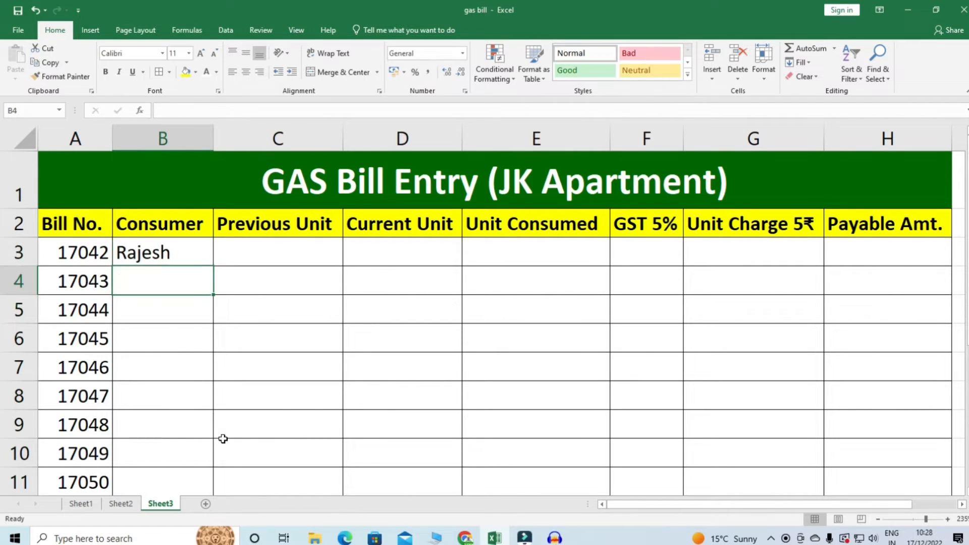
text(Mahesh)
key(Return)
text(Suresh)
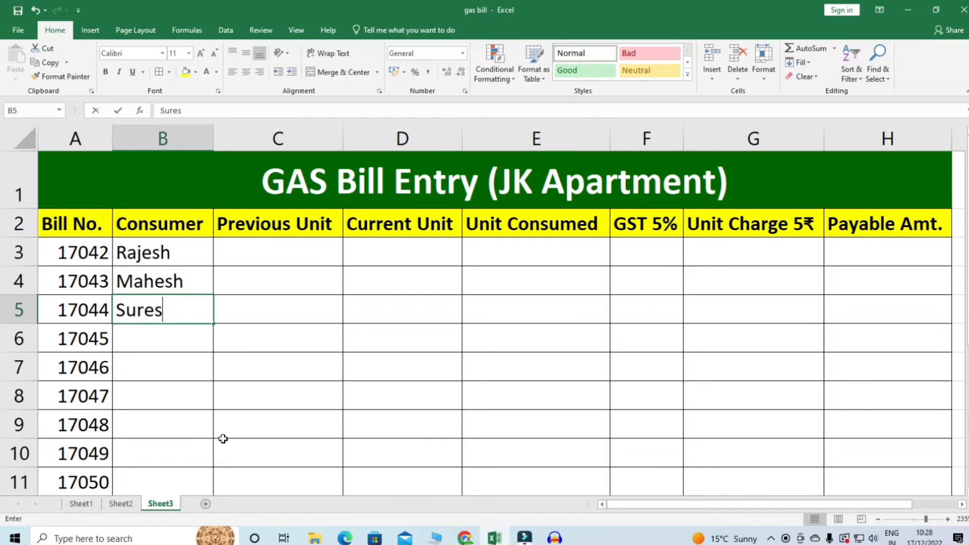
key(Return)
text(Naresh)
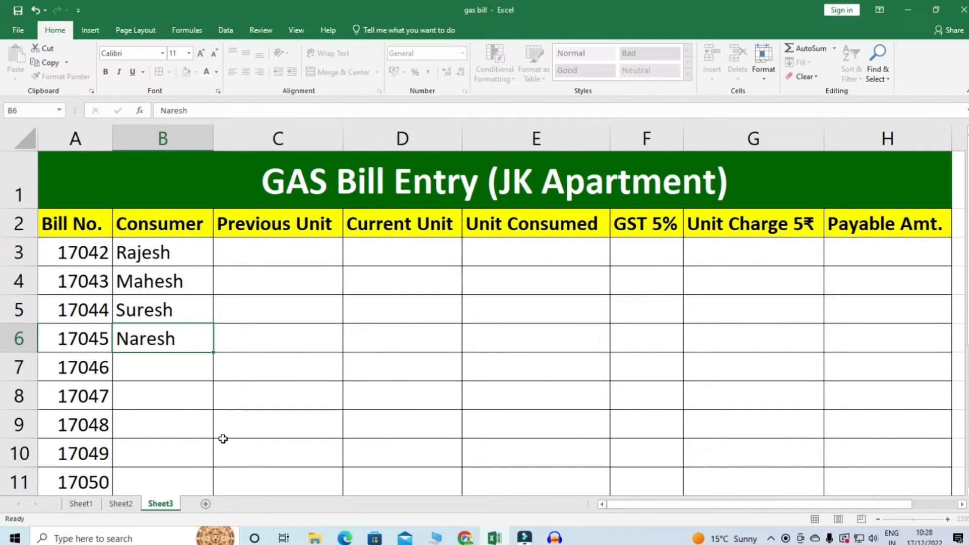
key(Return)
text(Dholu)
key(Return)
text(Bholu)
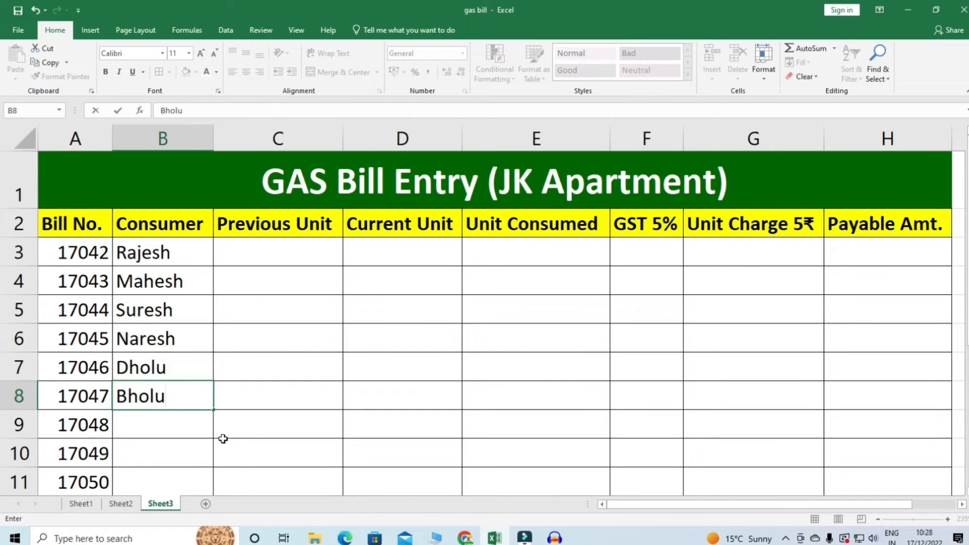
Enter a previous unit reading of 450 in C3 and a current unit reading of 600 in D3.
click(271, 251)
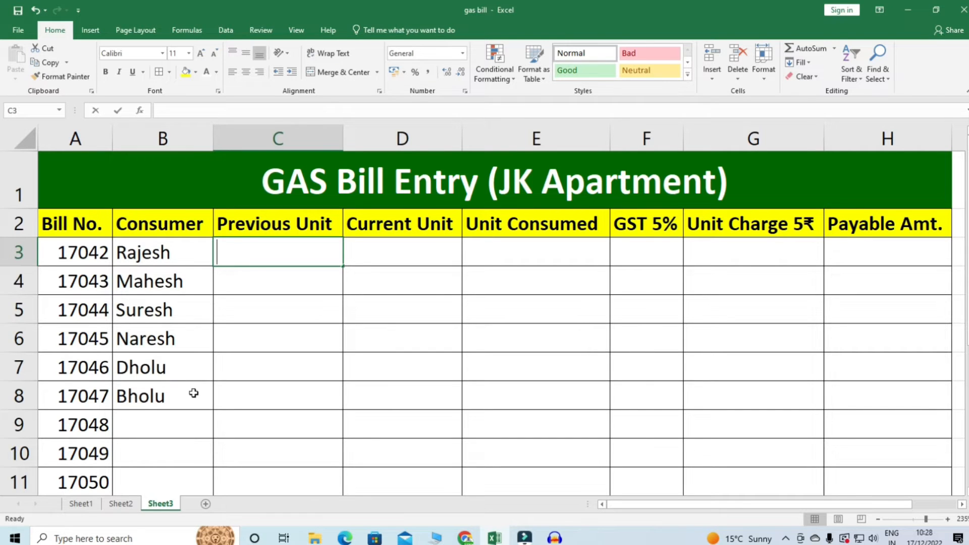
text(450)
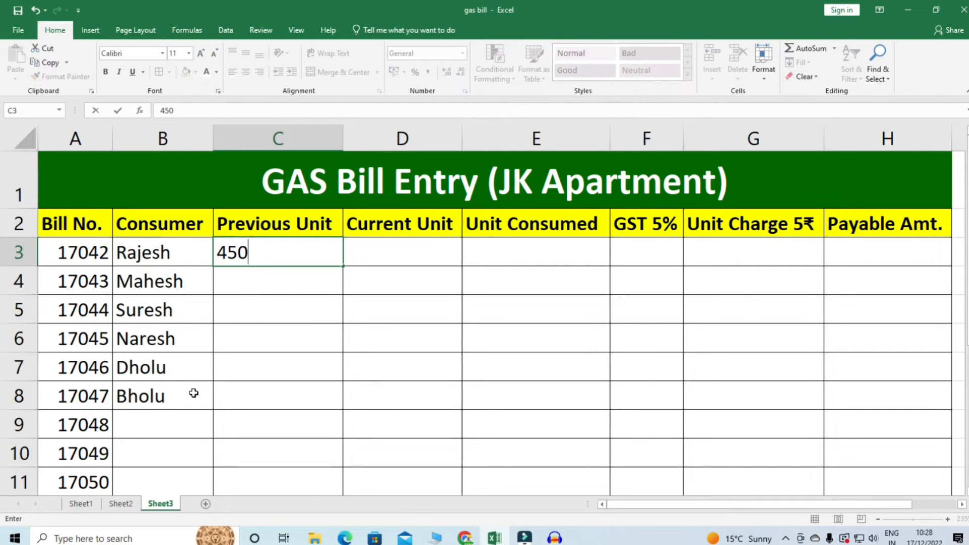
key(Tab)
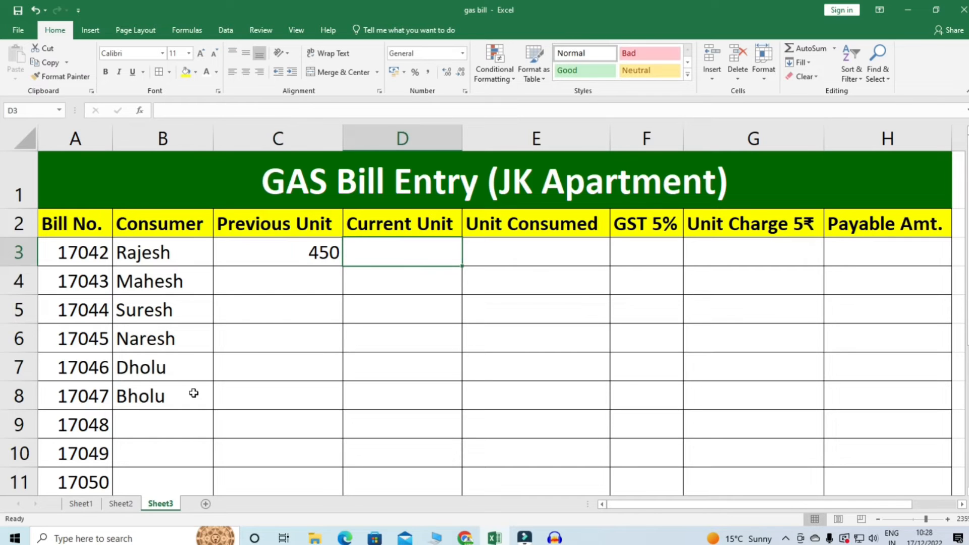
text(600)
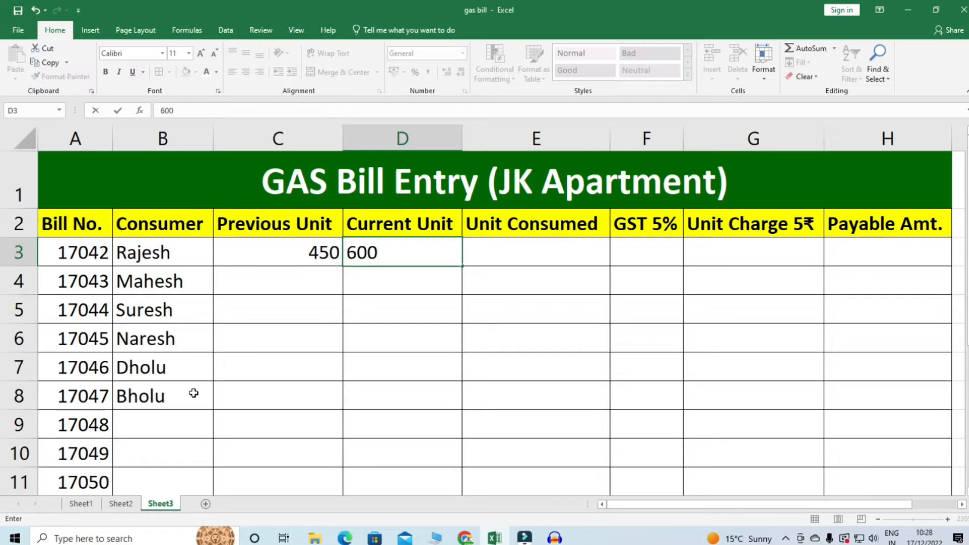
key(Tab)
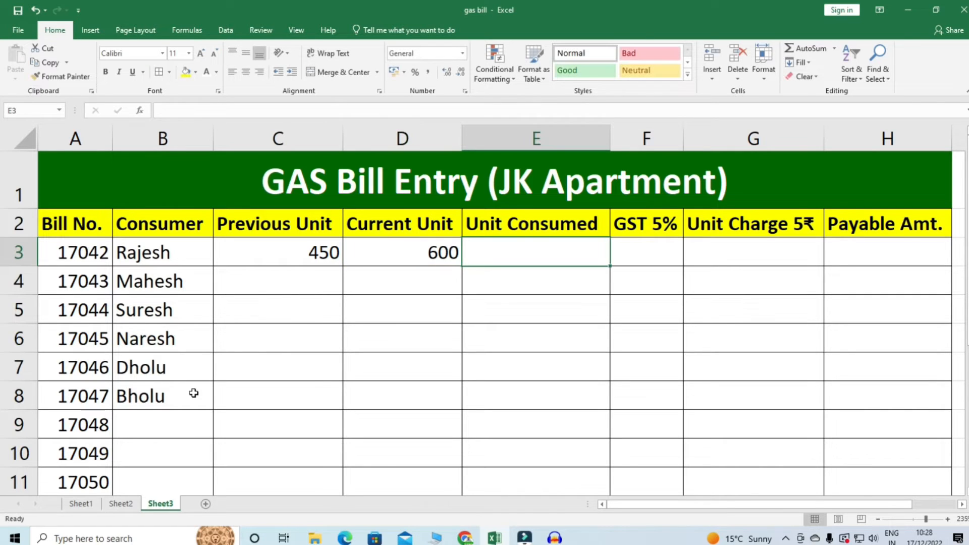
Calculate the units consumed in E3 by subtracting the previous reading from the current one with =D3-C3.
text(=)
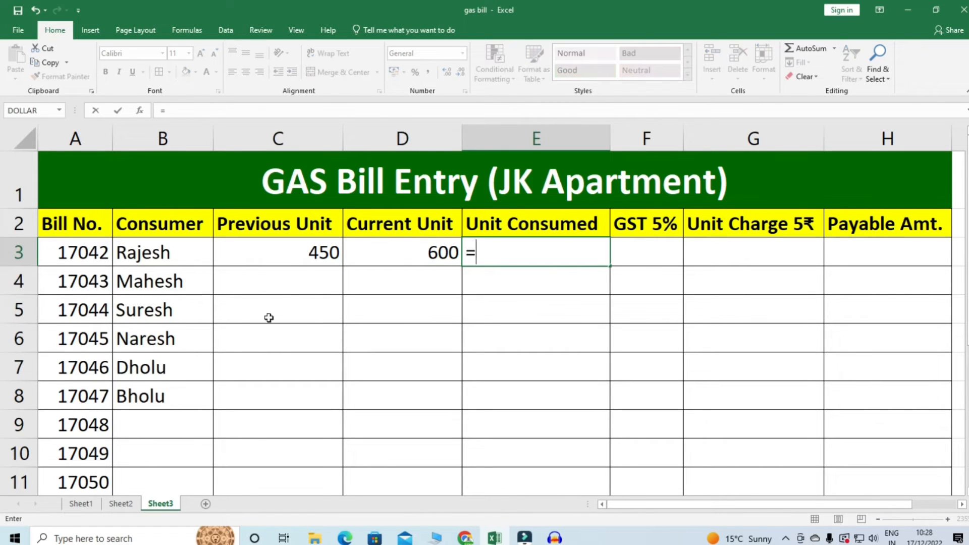
click(402, 265)
text(-)
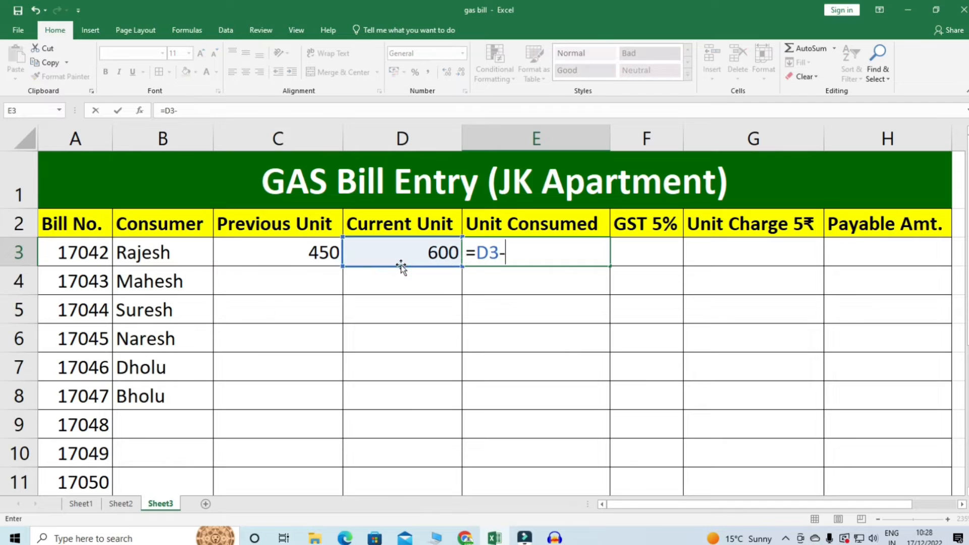
click(313, 251)
key(Return)
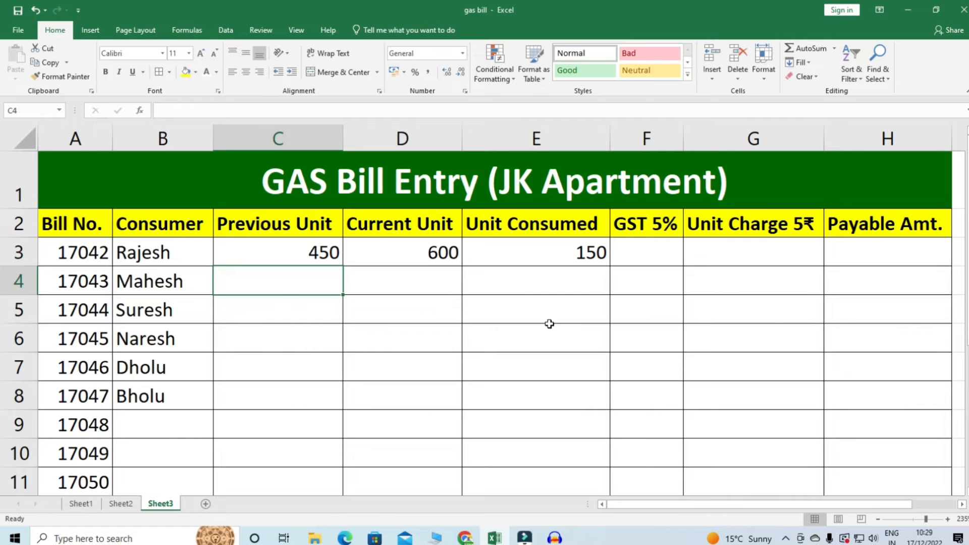
Calculate the unit charge in G3 by multiplying the consumed units by 5 with =E3*5.
click(810, 247)
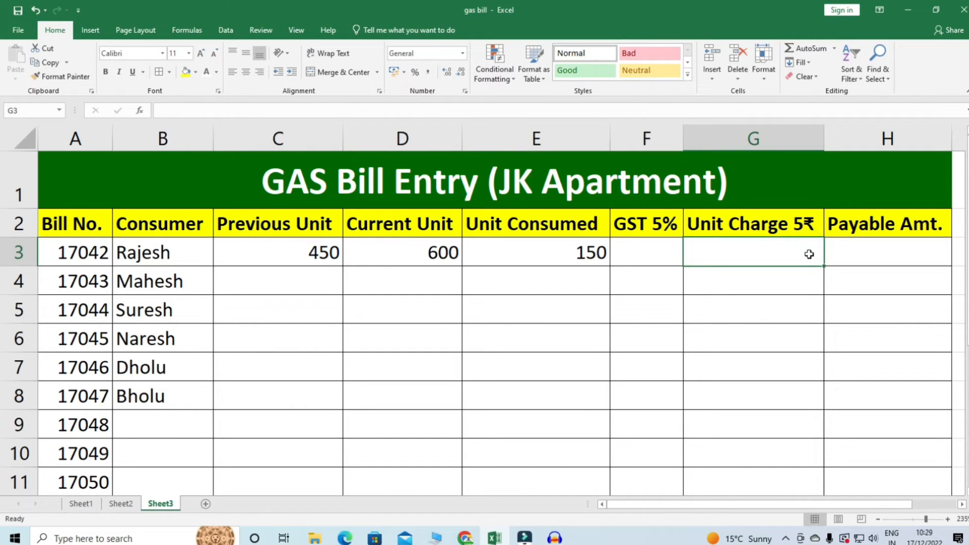
text(=)
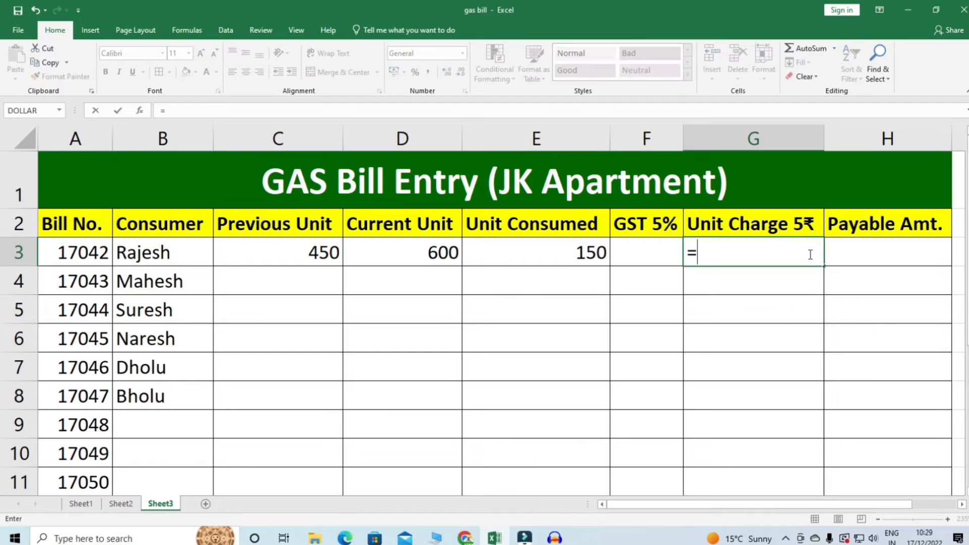
click(589, 240)
text(*5)
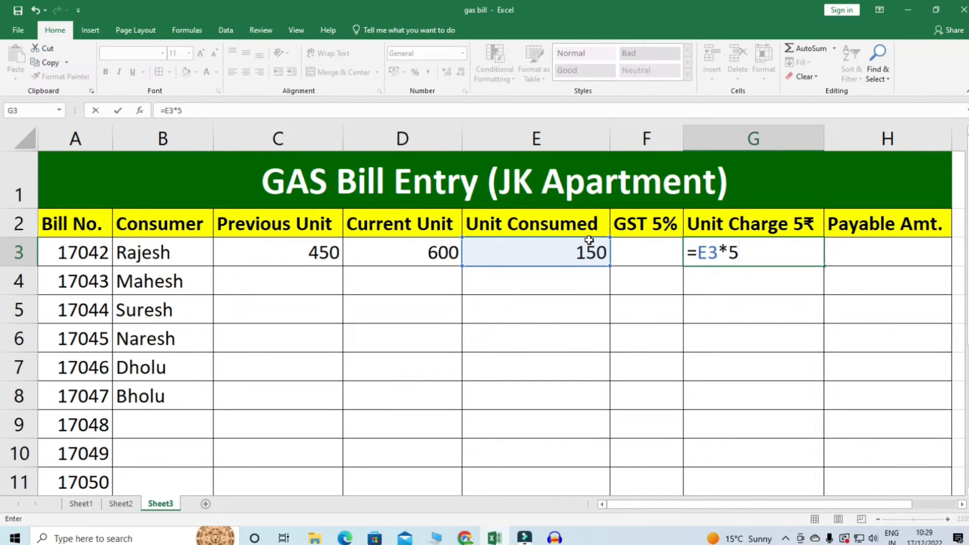
key(Return)
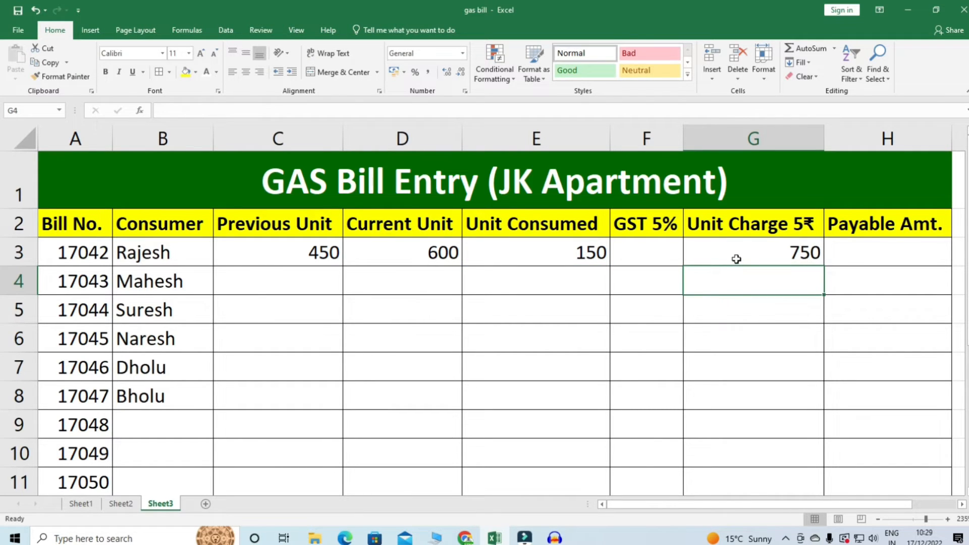
Calculate the 5% GST on the unit charge in F3 with the formula =G3*5%.
click(660, 255)
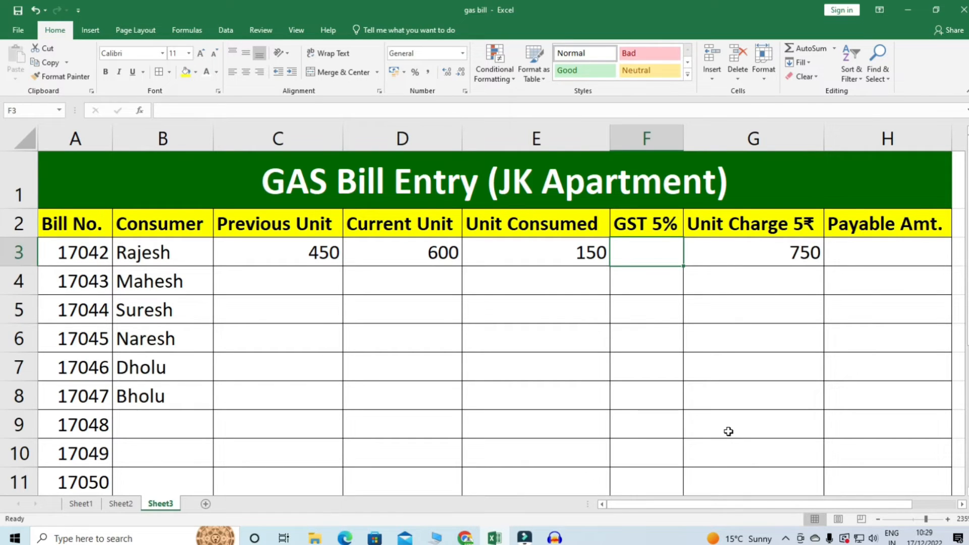
text(=)
click(777, 249)
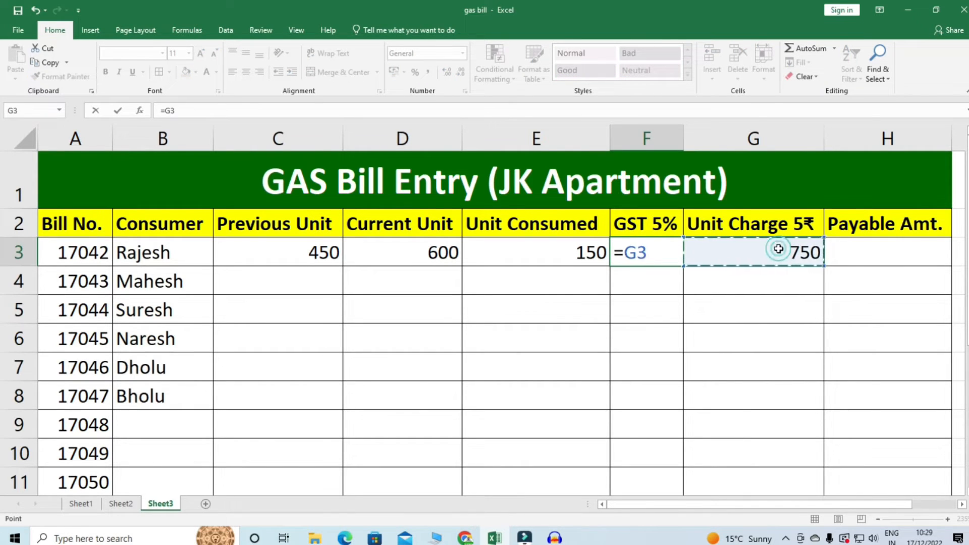
text(*5%)
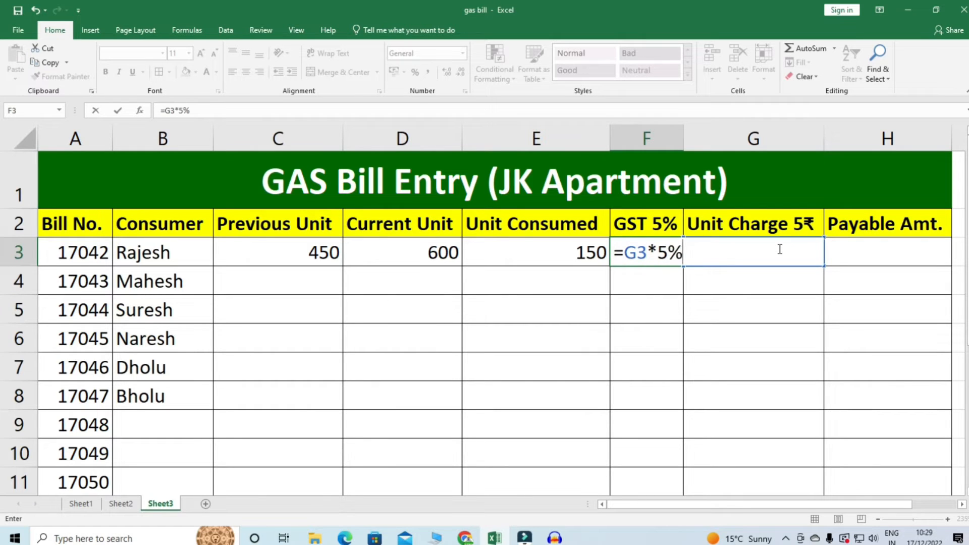
key(Return)
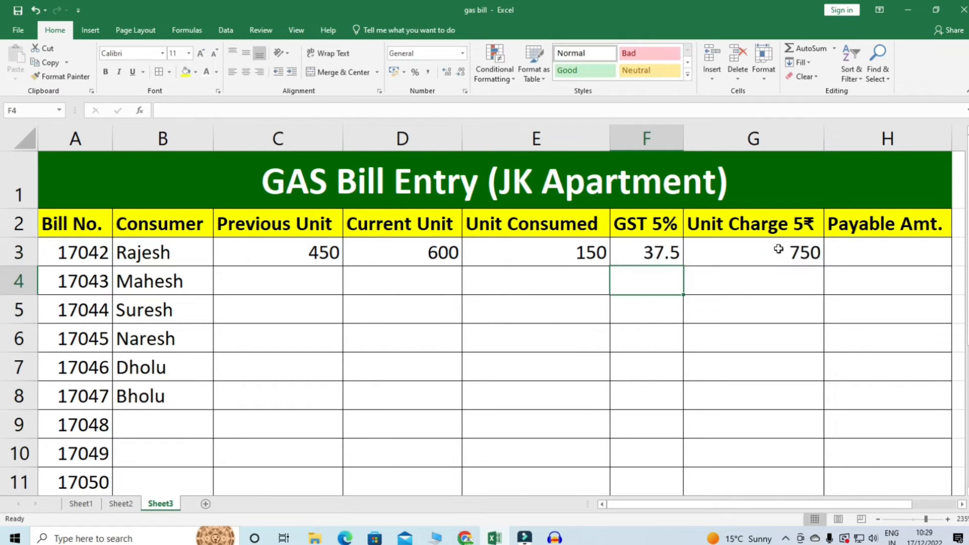
click(646, 259)
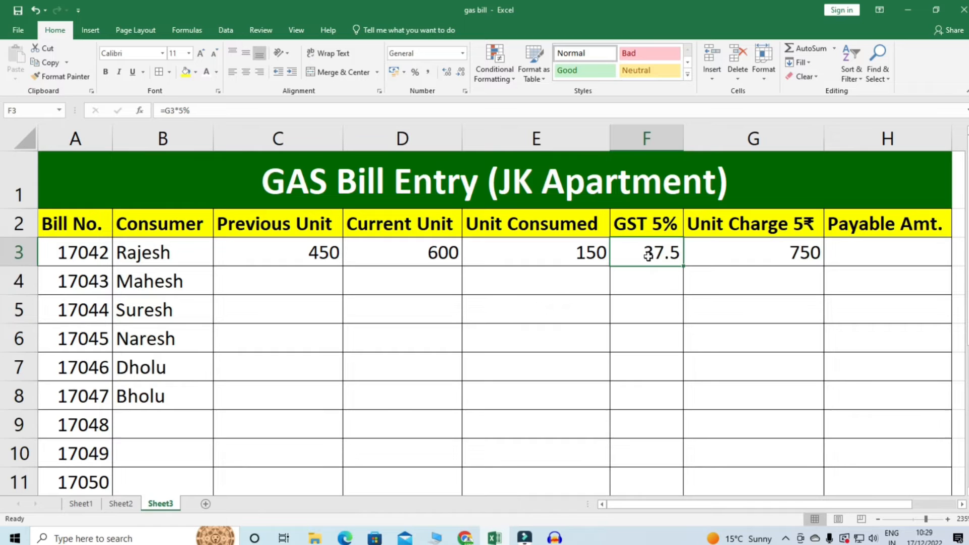
Calculate the payable amount in H3 by adding the unit charge and GST with =G3+F3.
click(838, 254)
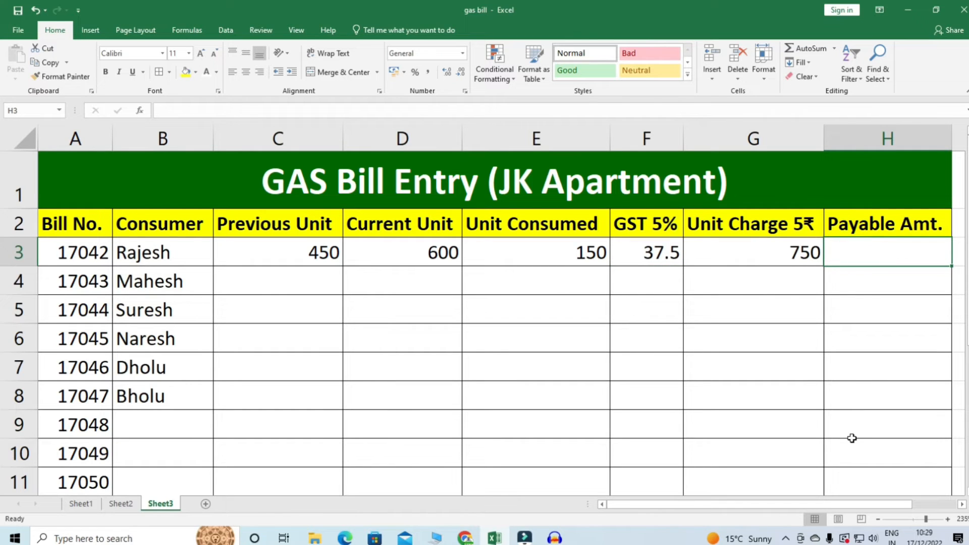
text(=)
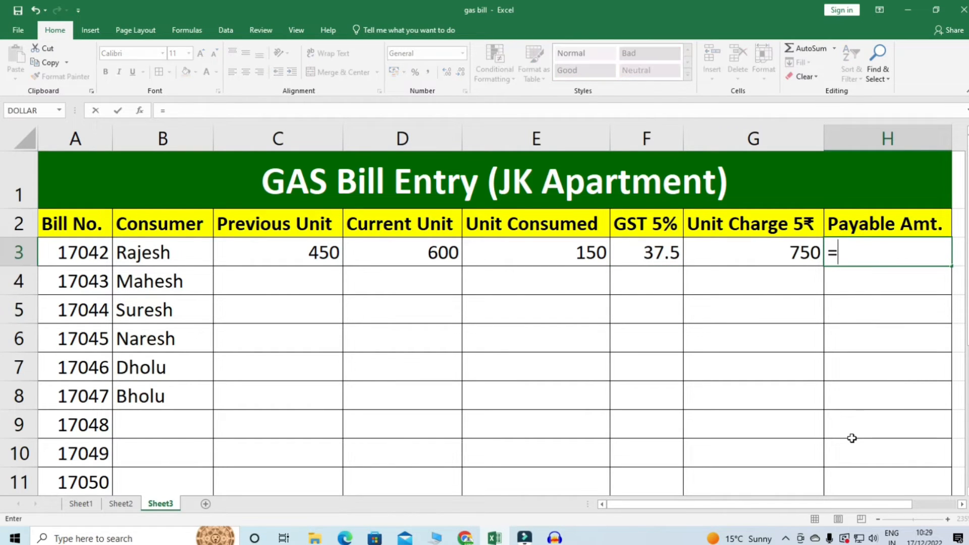
click(805, 253)
text(+)
click(668, 258)
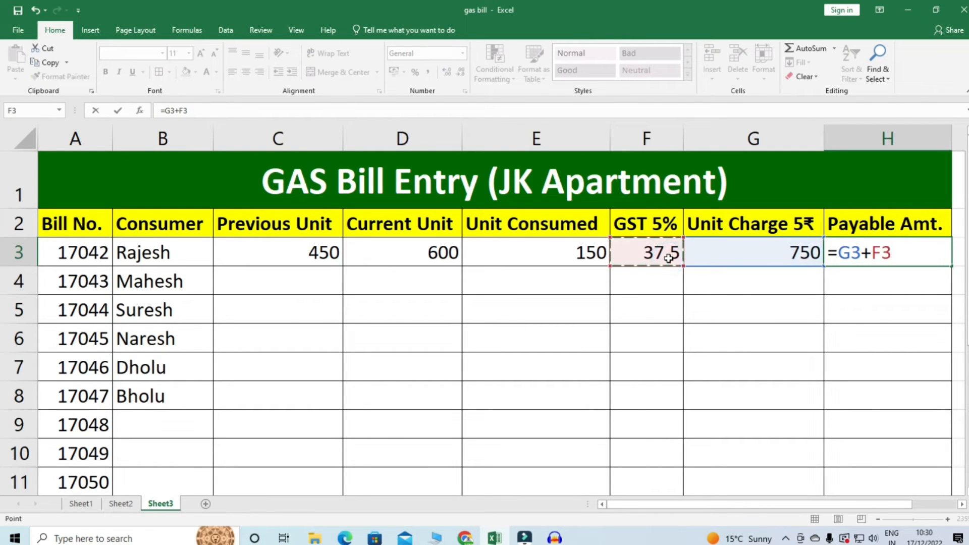
key(Return)
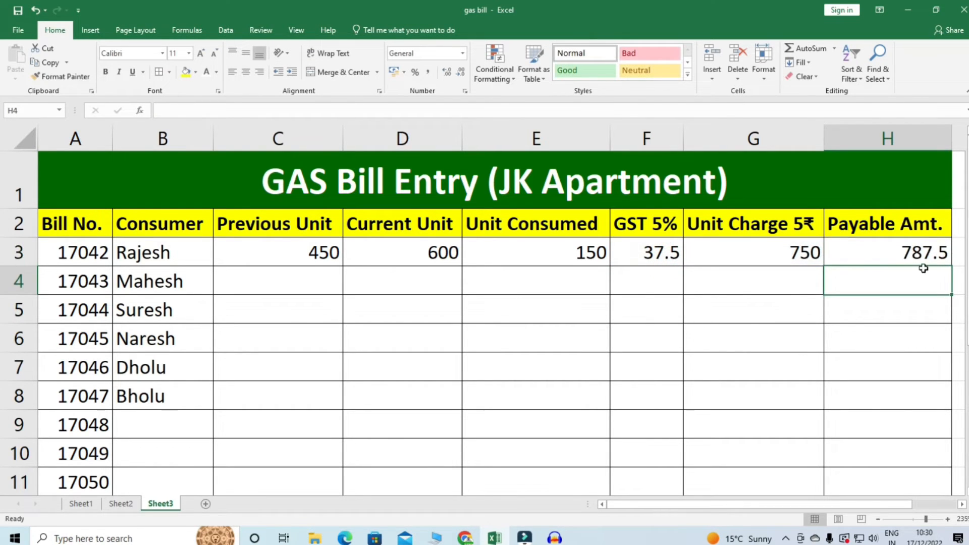
Centre the contents of the range C3:H11 horizontally.
drag(308, 250, 909, 479)
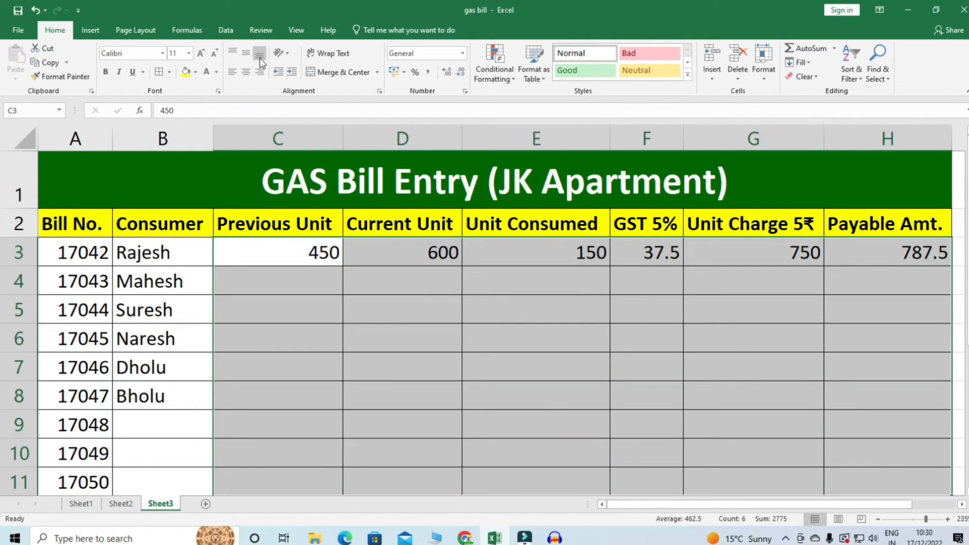
click(246, 72)
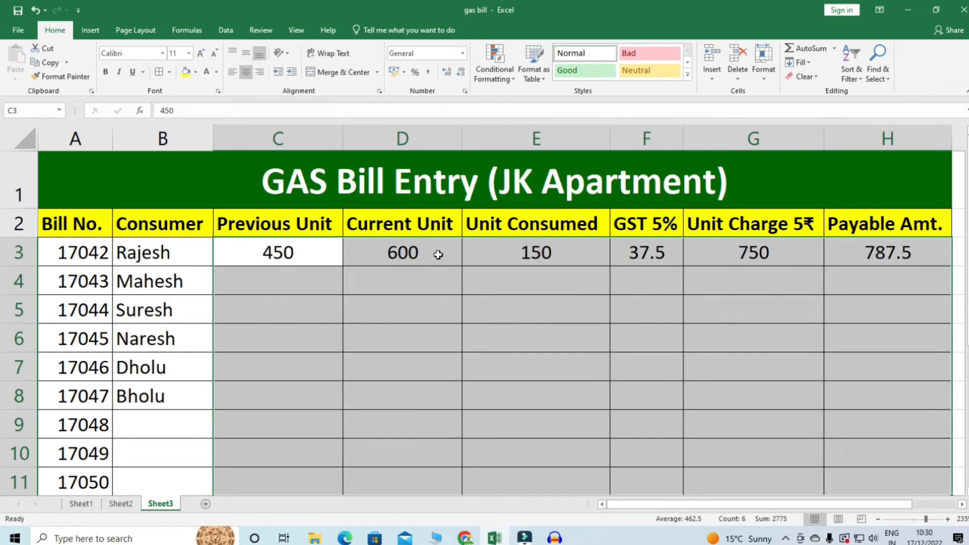
Enter previous and current unit readings of 500 and 650 in row 4, and 250 and 350 in row 5.
click(256, 286)
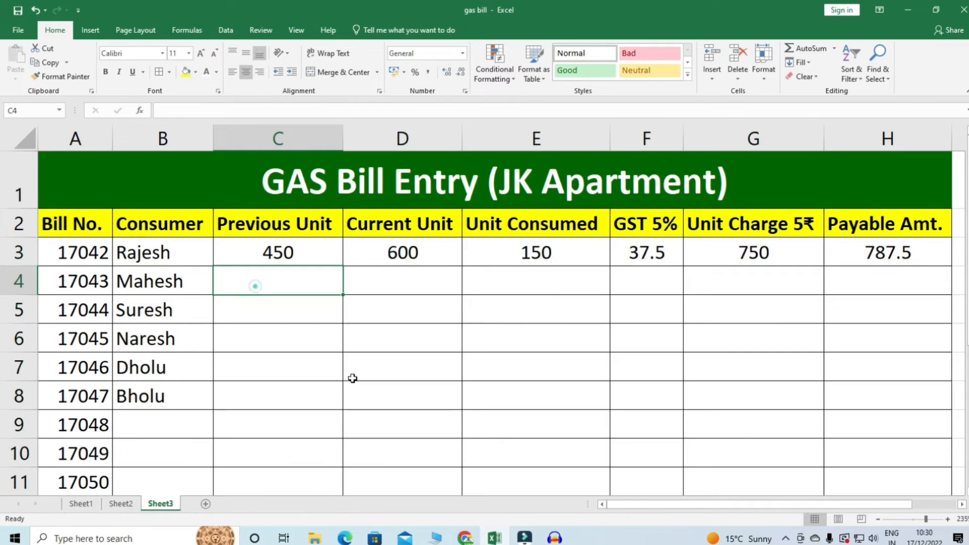
text(500)
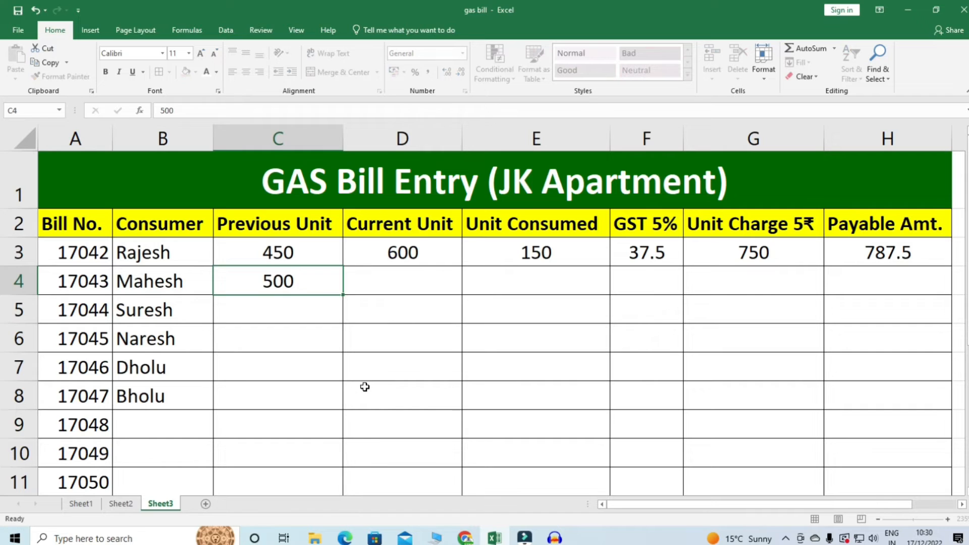
key(Tab)
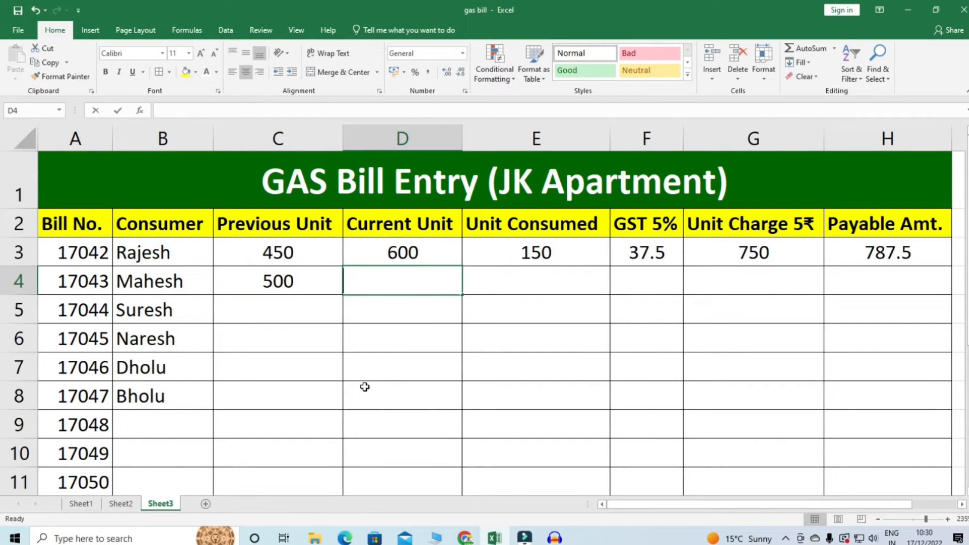
text(650)
key(Return)
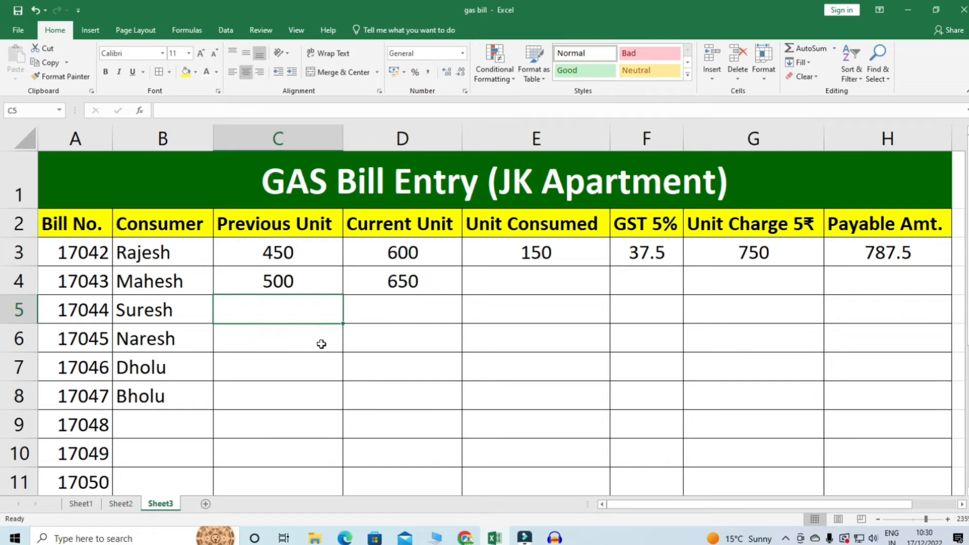
text(250)
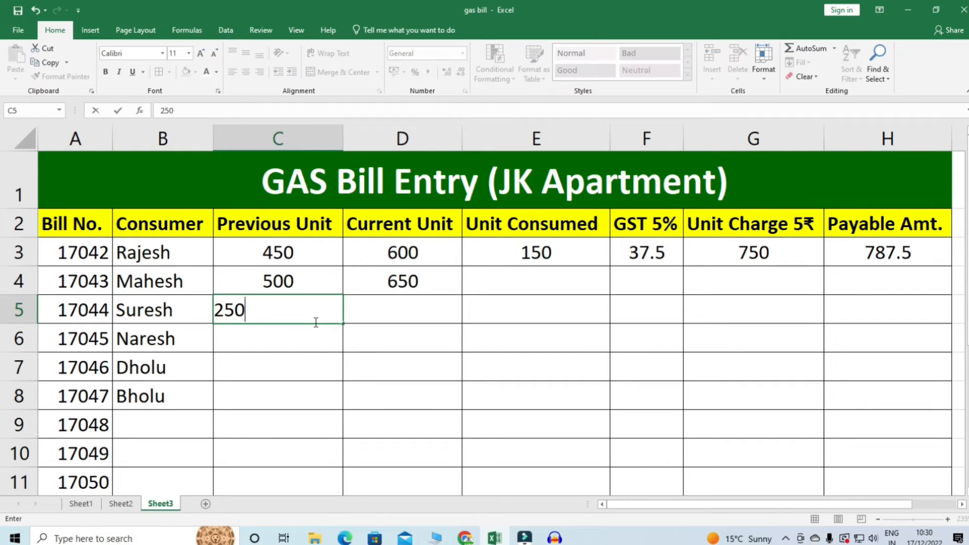
key(Tab)
text(350)
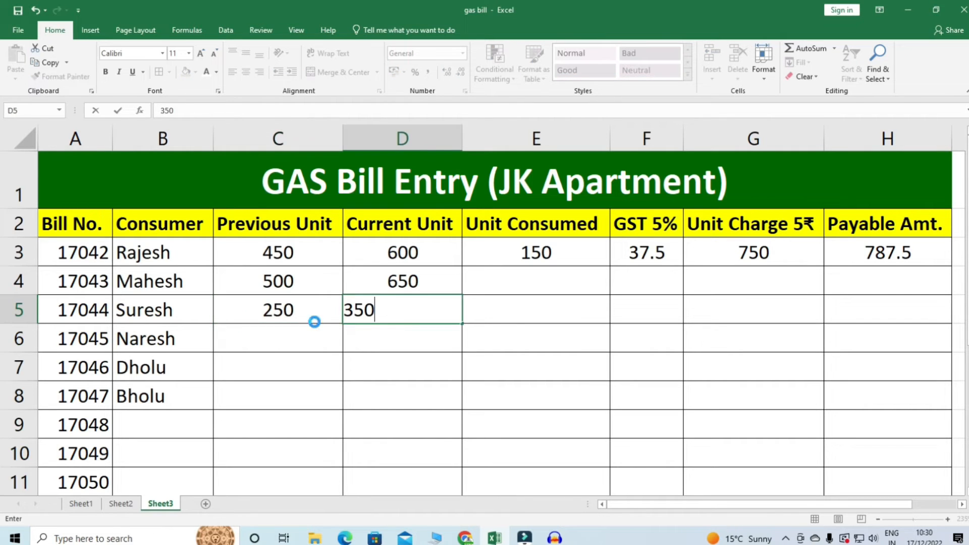
key(Return)
Enter previous and current readings of 450 and 600 in row 6, 200 and 300 in row 7, and 800 and 1200 in row 8.
text(450)
key(Tab)
text(600)
key(Return)
text(200)
key(Tab)
text(300)
key(Return)
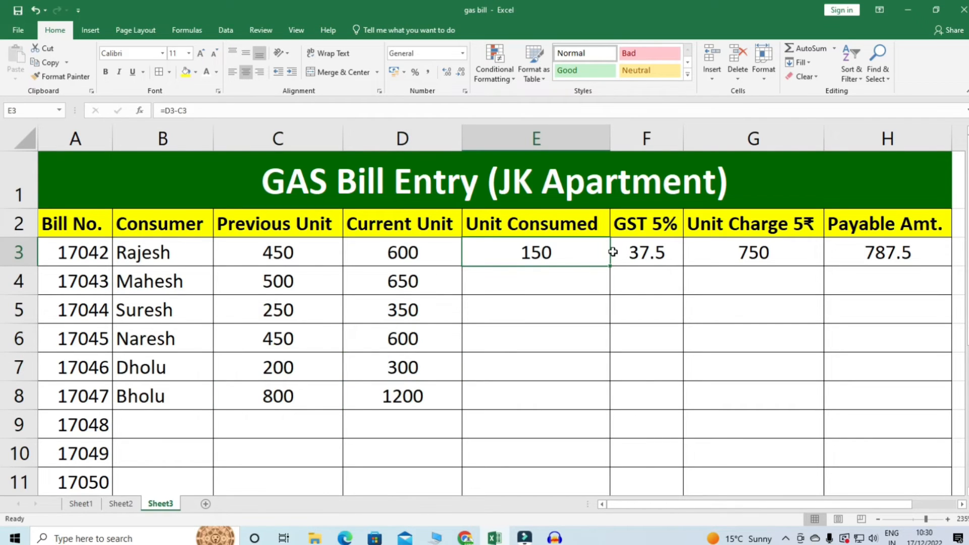
Fill the Unit Consumed, GST, Unit Charge and Payable Amt. formulas from row 3 down to row 8.
drag(611, 267, 611, 410)
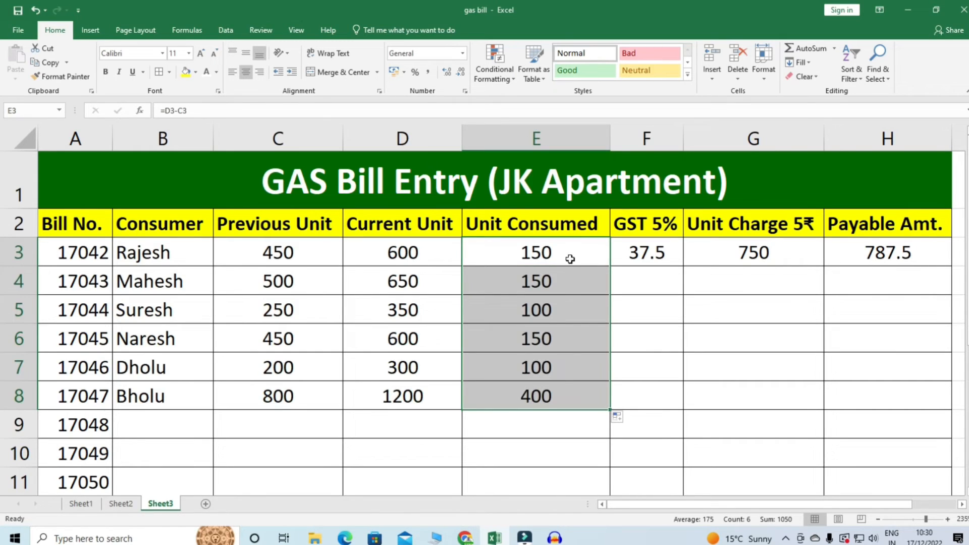
click(656, 258)
drag(683, 266, 674, 404)
click(757, 249)
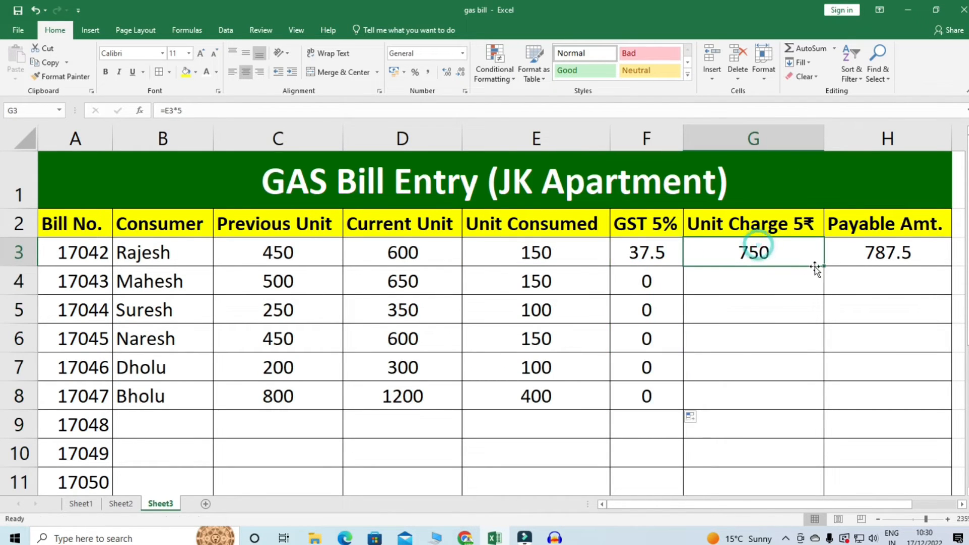
drag(823, 267, 822, 409)
click(893, 255)
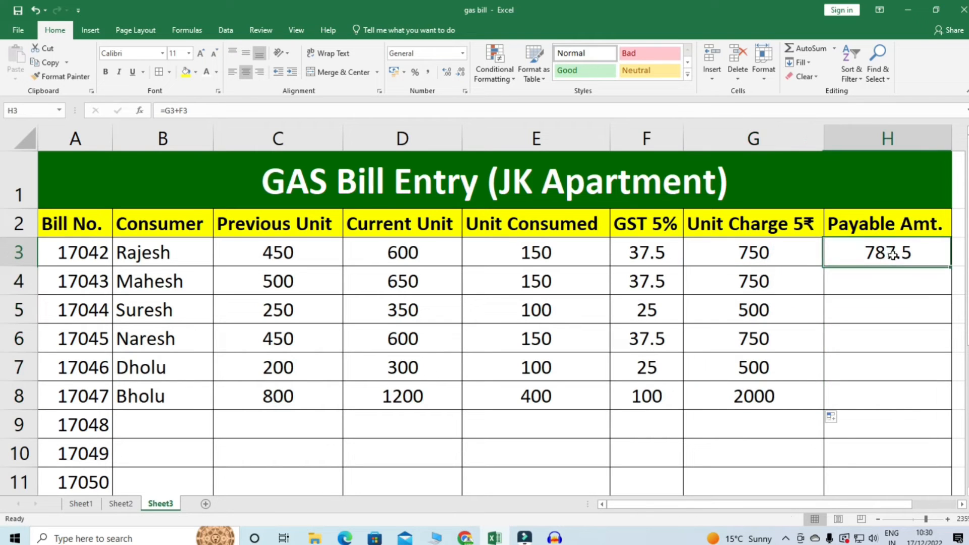
drag(951, 266, 949, 408)
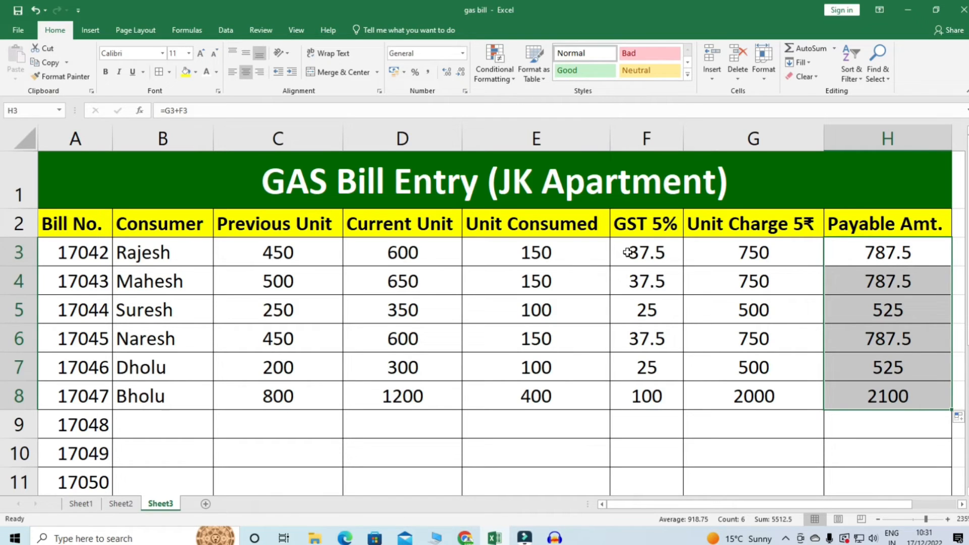
Format the GST amounts in F3:F8 as Accounting with the ₹ Hindi symbol and two decimal places.
drag(651, 252, 640, 399)
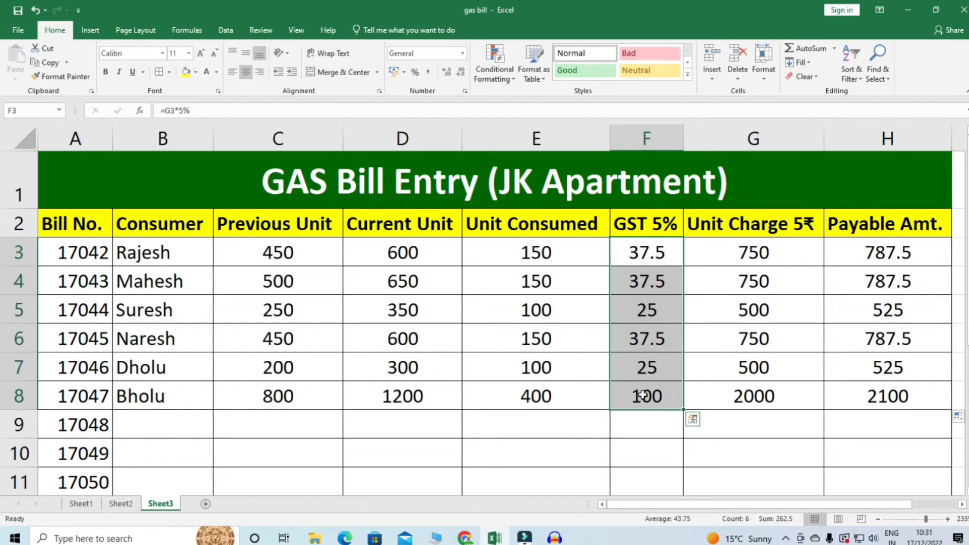
click(405, 72)
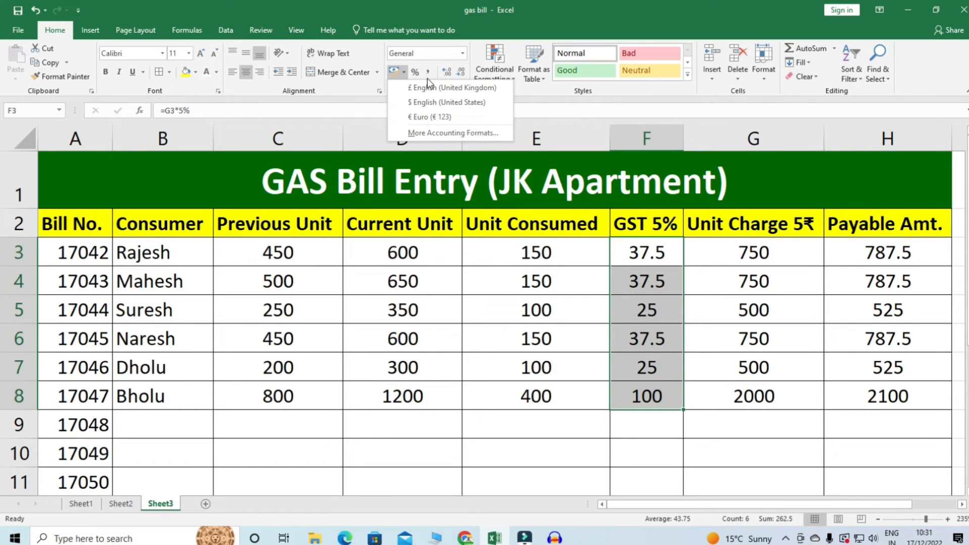
click(453, 133)
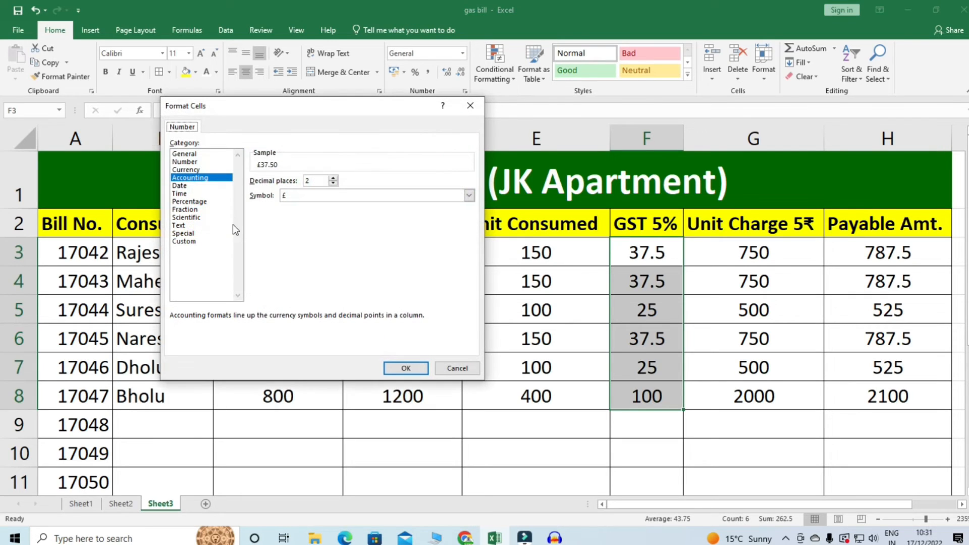
click(469, 195)
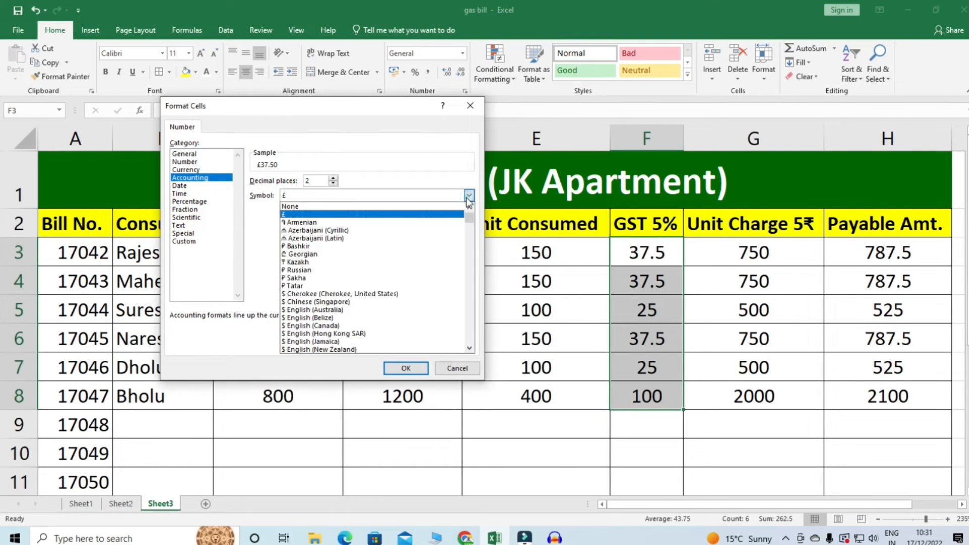
scroll(341, 322, down, 5)
scroll(342, 322, down, 5)
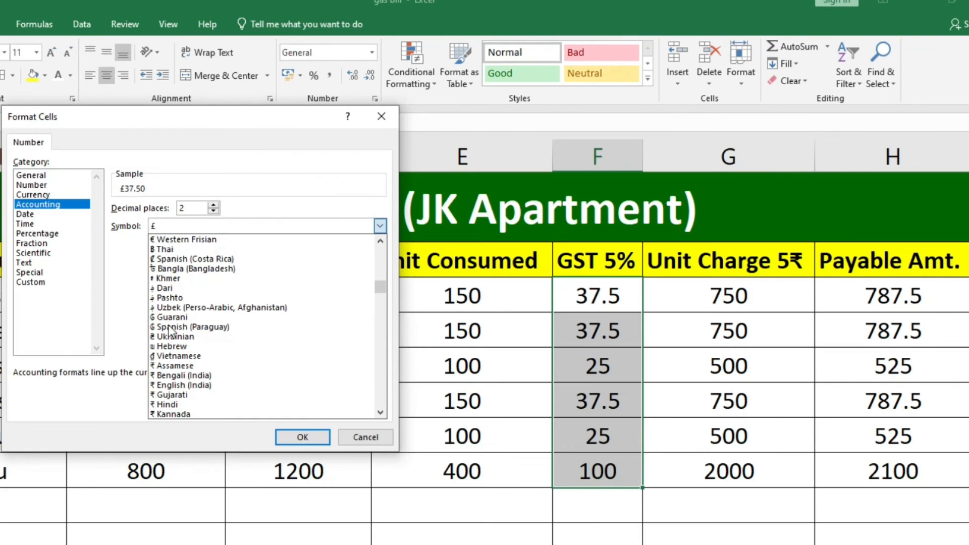
click(159, 405)
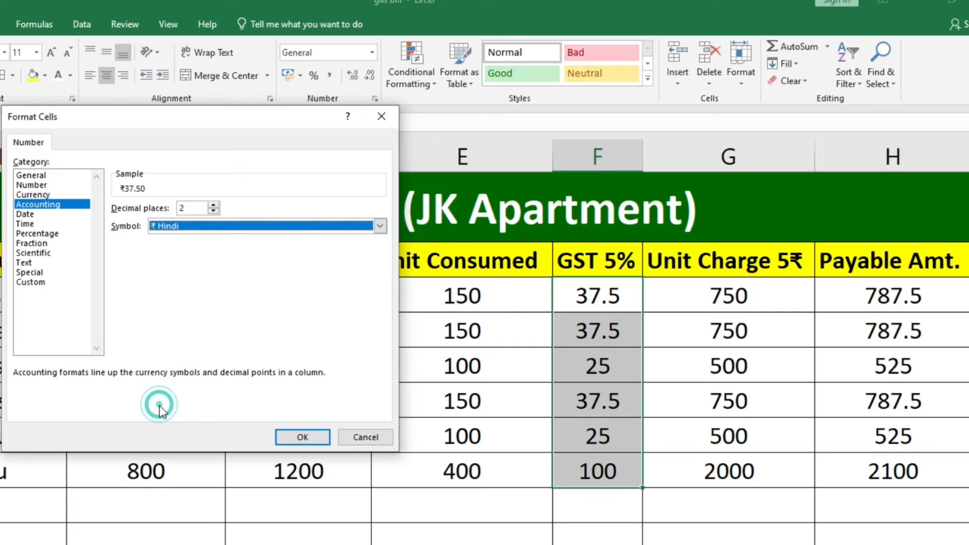
click(295, 438)
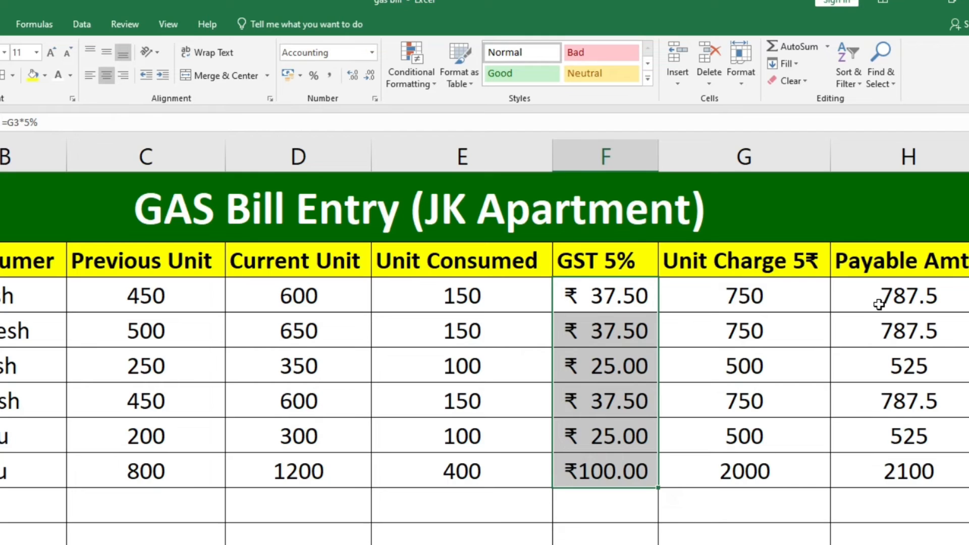
Apply the Accounting format with the ₹ symbol and two decimal places to the unit charges and payable amounts in G3:H8.
drag(889, 297, 893, 464)
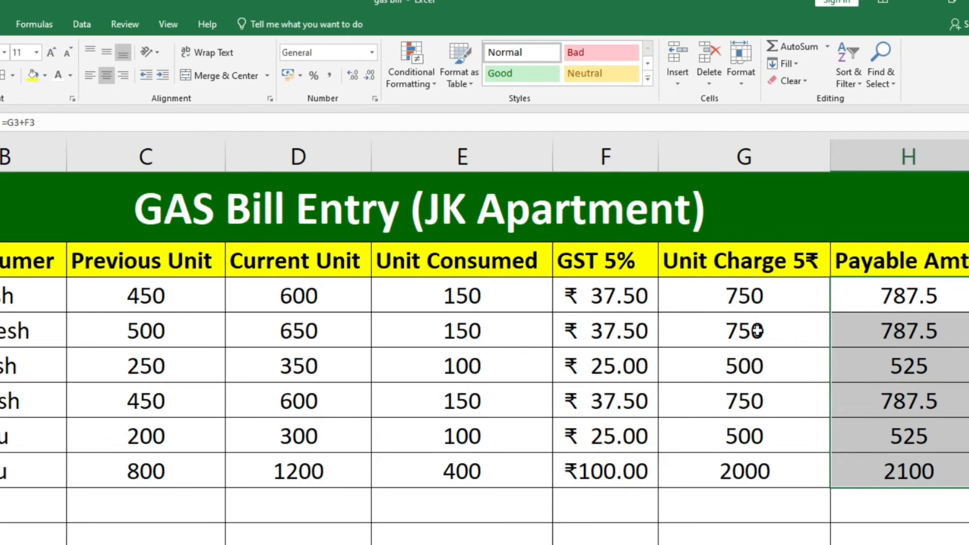
drag(744, 296, 883, 467)
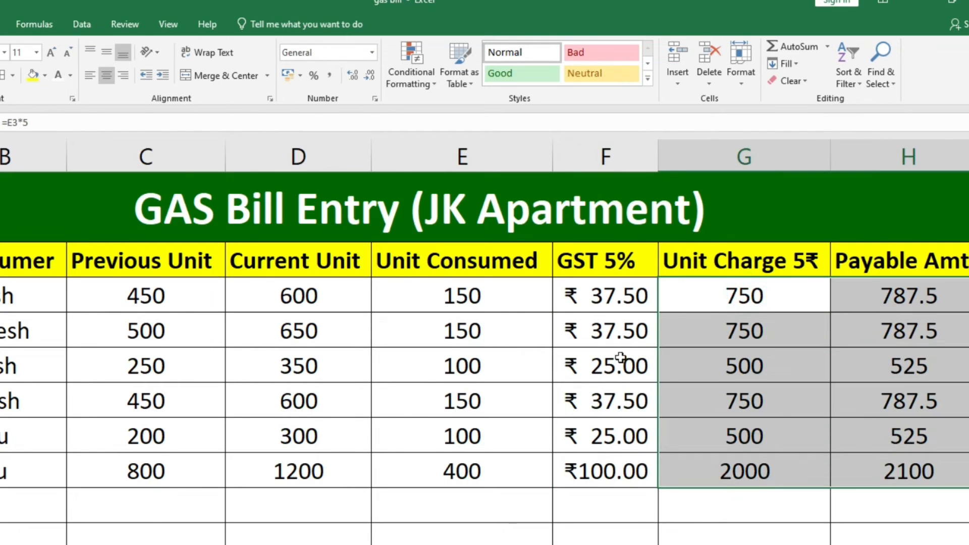
click(300, 76)
click(347, 150)
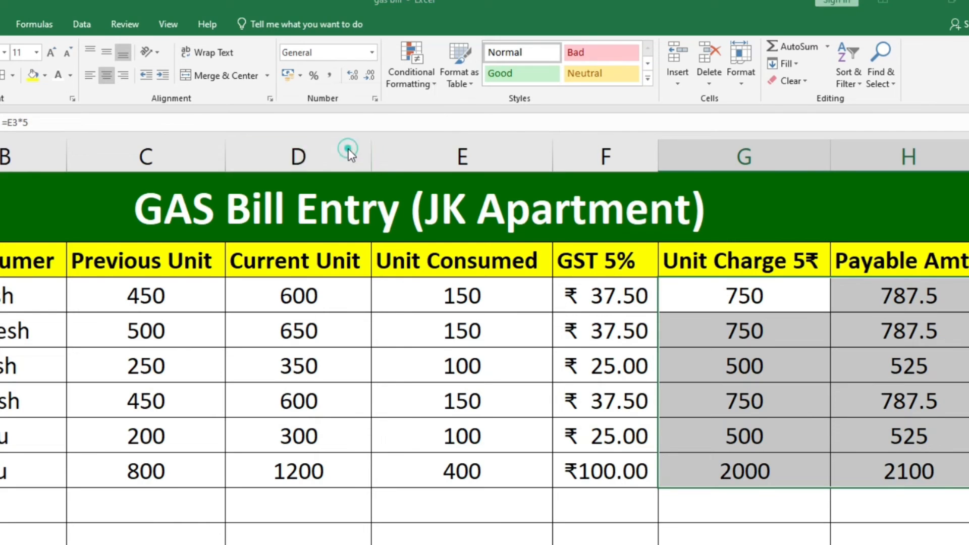
click(379, 226)
drag(382, 252, 378, 288)
click(172, 386)
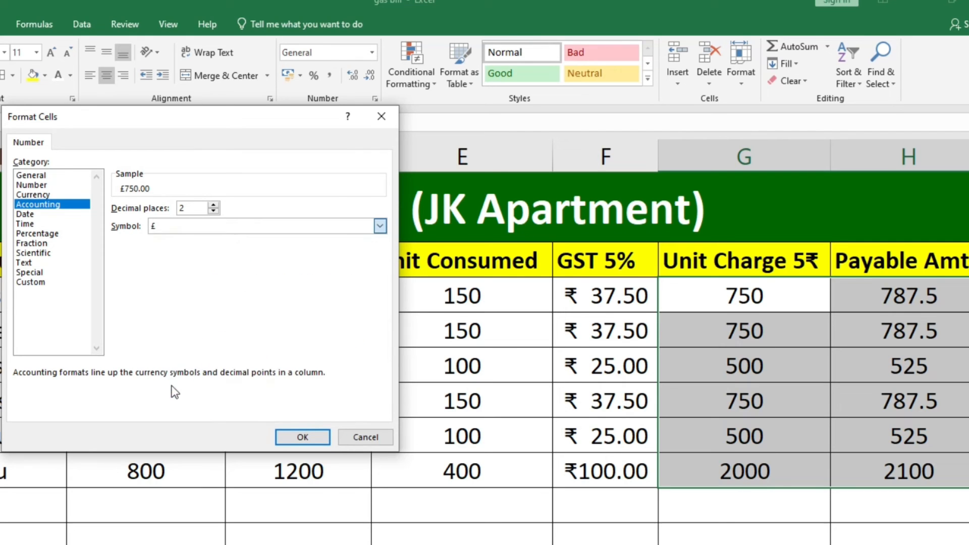
click(292, 438)
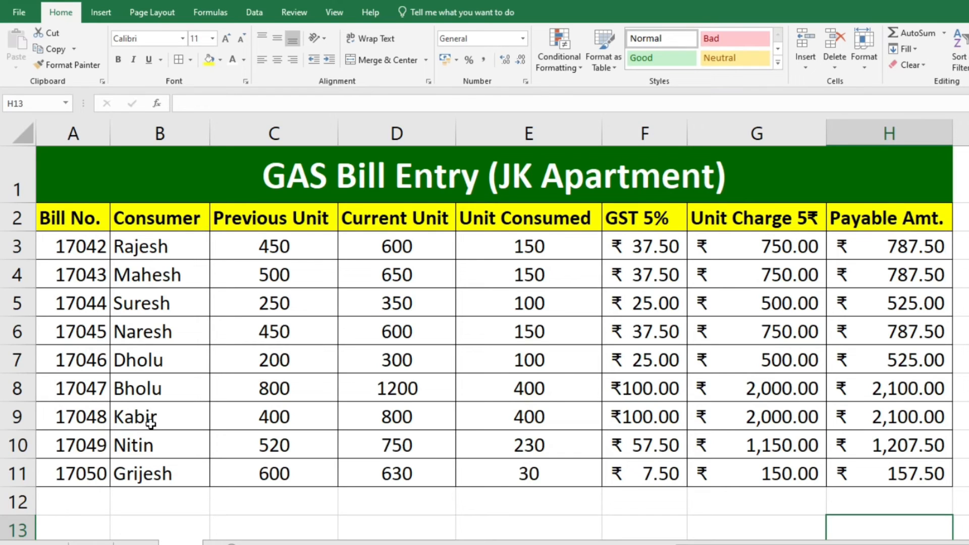
Merge and centre cells C12:D12, and likewise F12:G12, in the row below the table.
drag(272, 502, 385, 500)
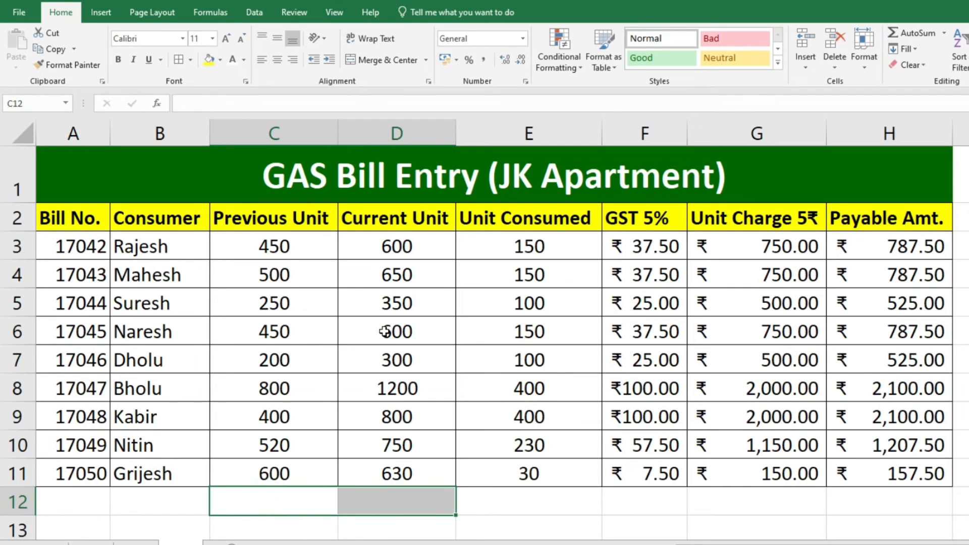
click(377, 64)
drag(655, 502, 736, 500)
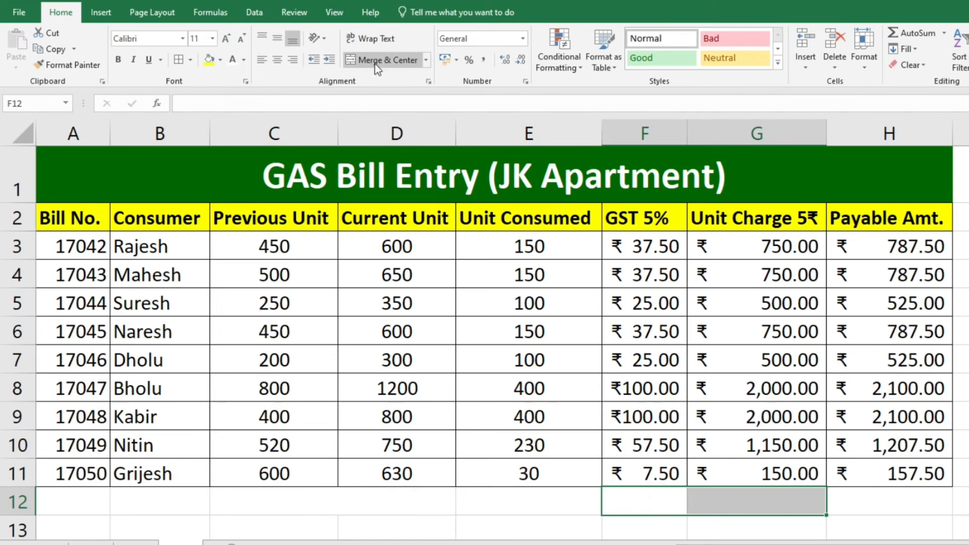
click(389, 60)
Enter the label "Total Unit Consumed" in merged cell C12 and sum E3:E11 in E12.
click(324, 505)
text(Tota)
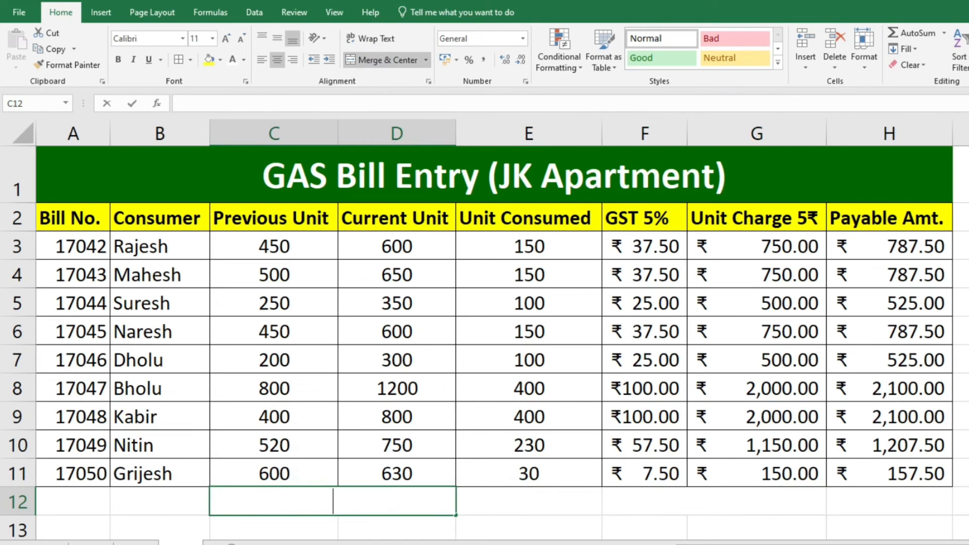
text(ni)
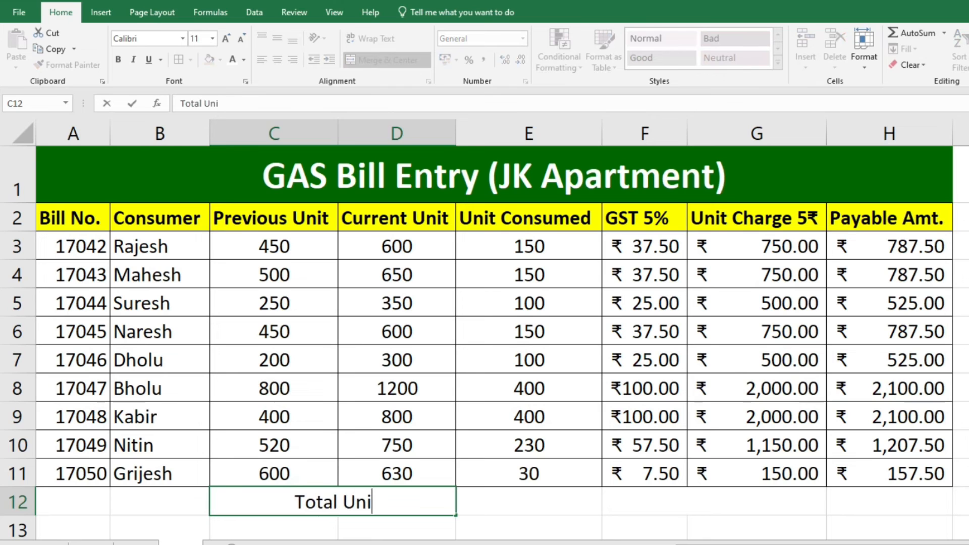
text(t Consumed)
key(Tab)
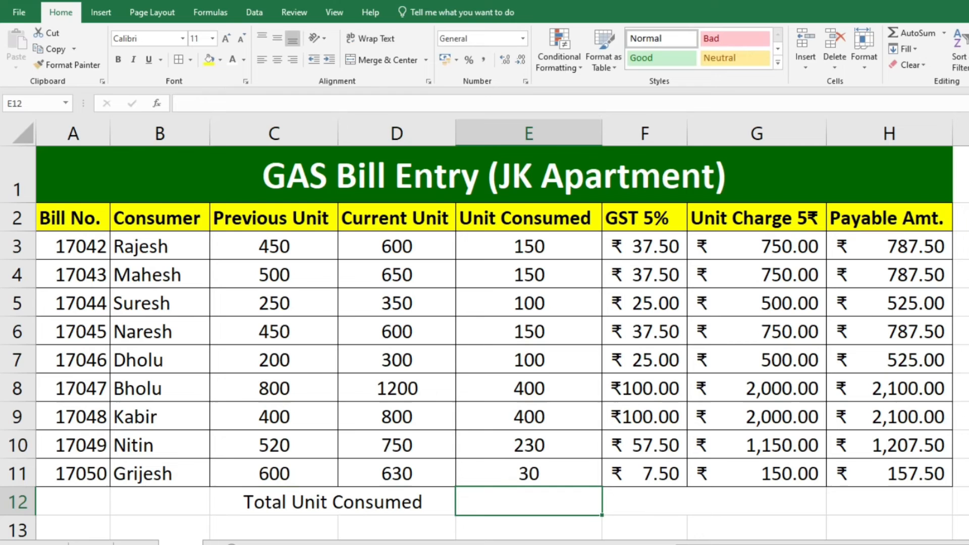
key(alt+equal)
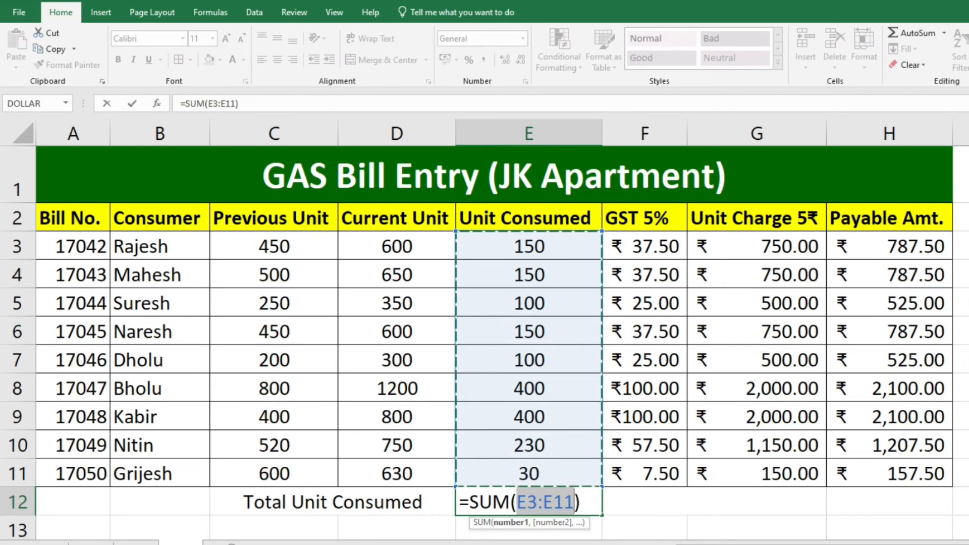
key(Return)
scroll(444, 248, up, 1)
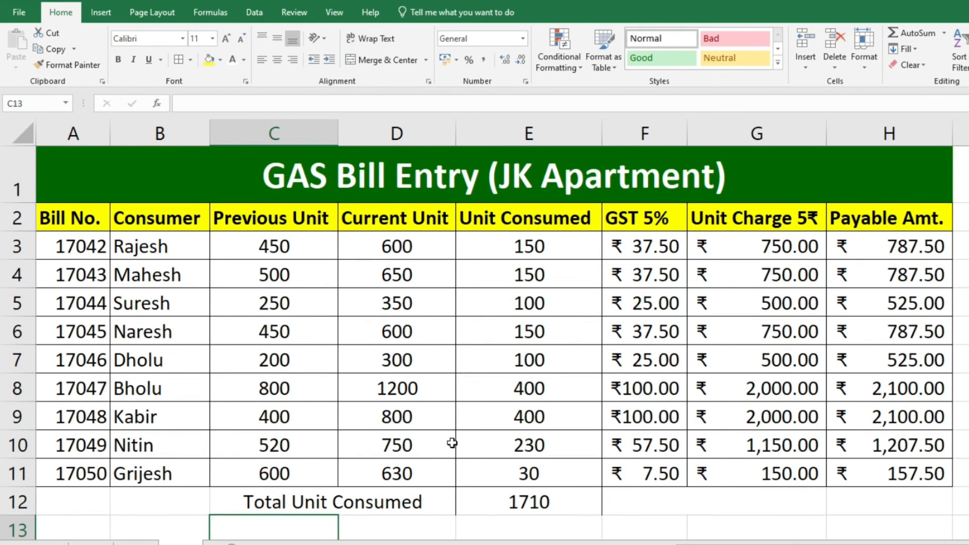
Enter the label "Total Amt. Collected" in merged cell F12 and sum H3:H11 in H12.
click(607, 511)
double_click(675, 502)
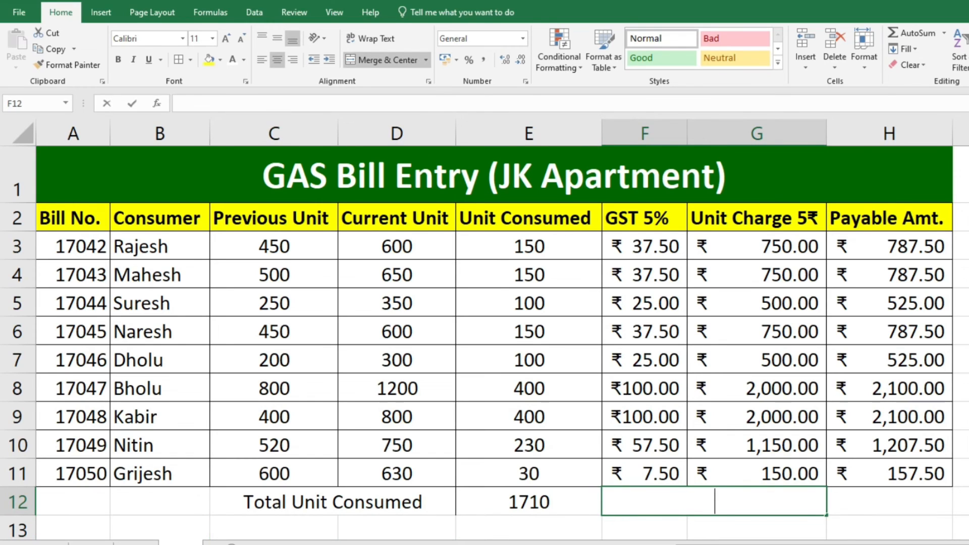
text(Total Amt. Collected)
key(Tab)
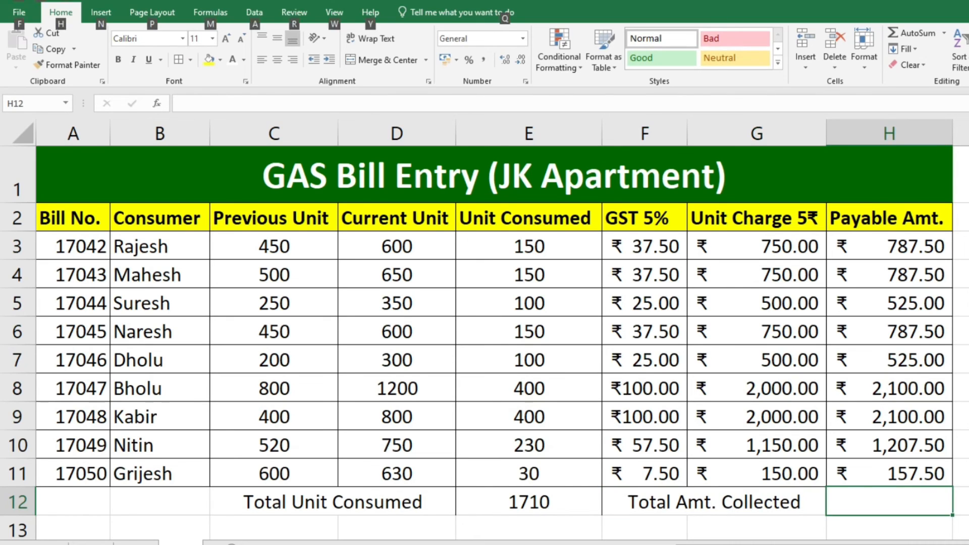
key(alt+equal)
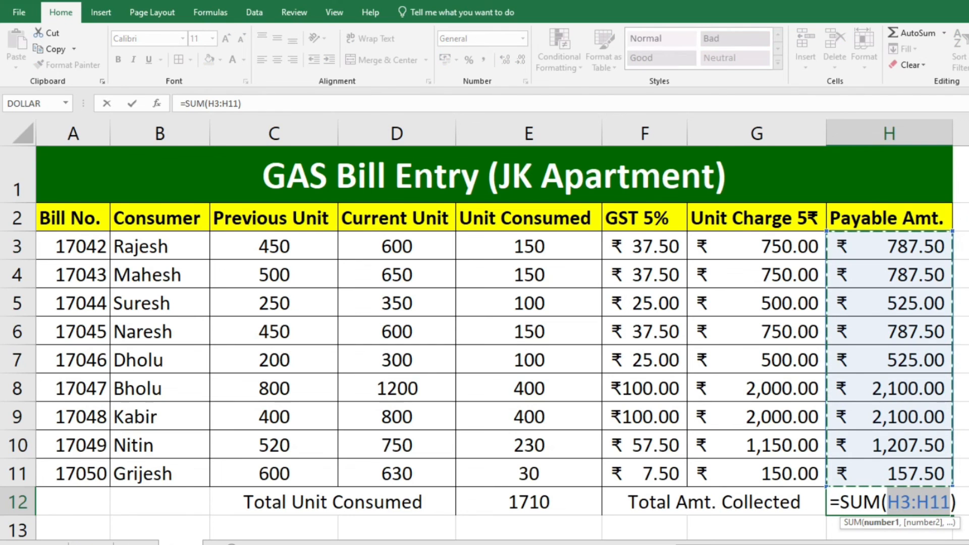
key(Return)
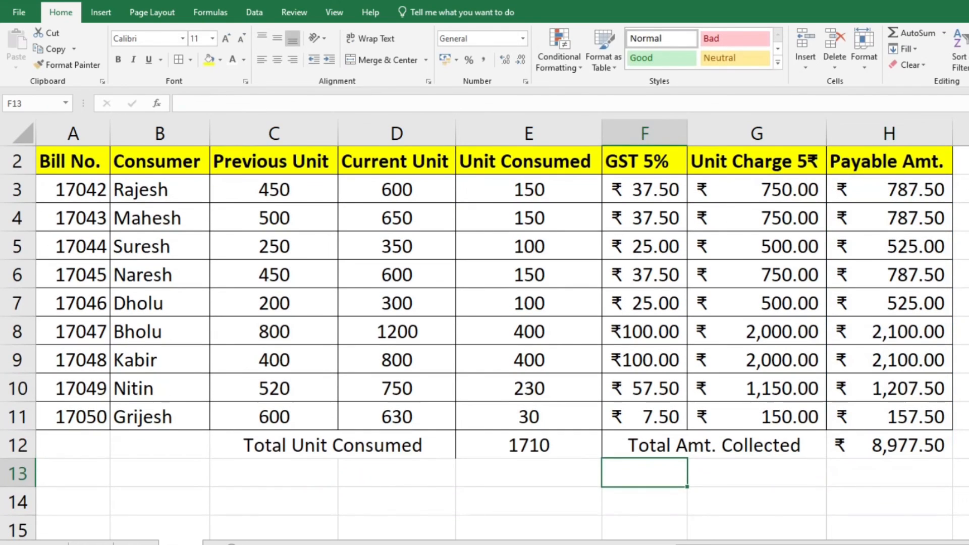
Format the Total Unit Consumed cells C12:E12 with a black fill and bold white text.
drag(307, 444, 484, 444)
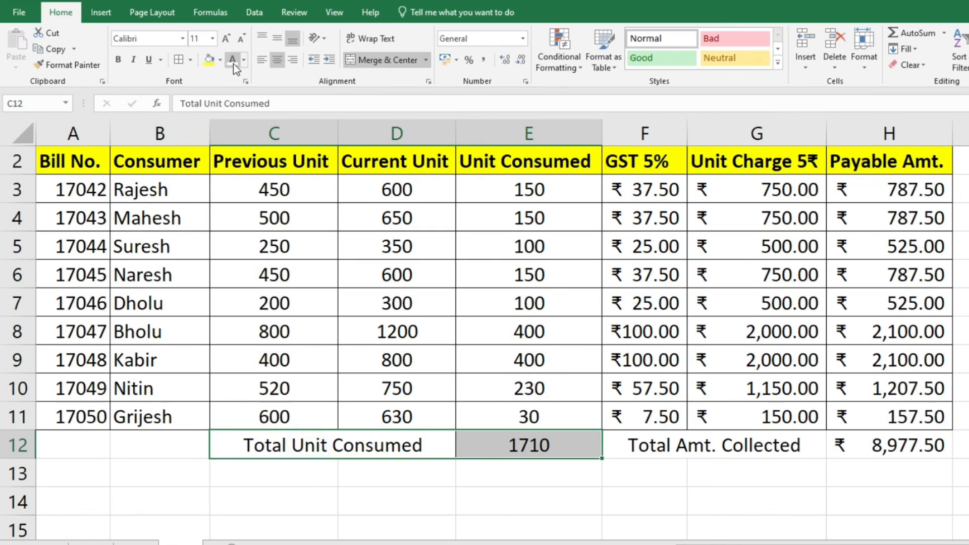
click(220, 59)
click(221, 91)
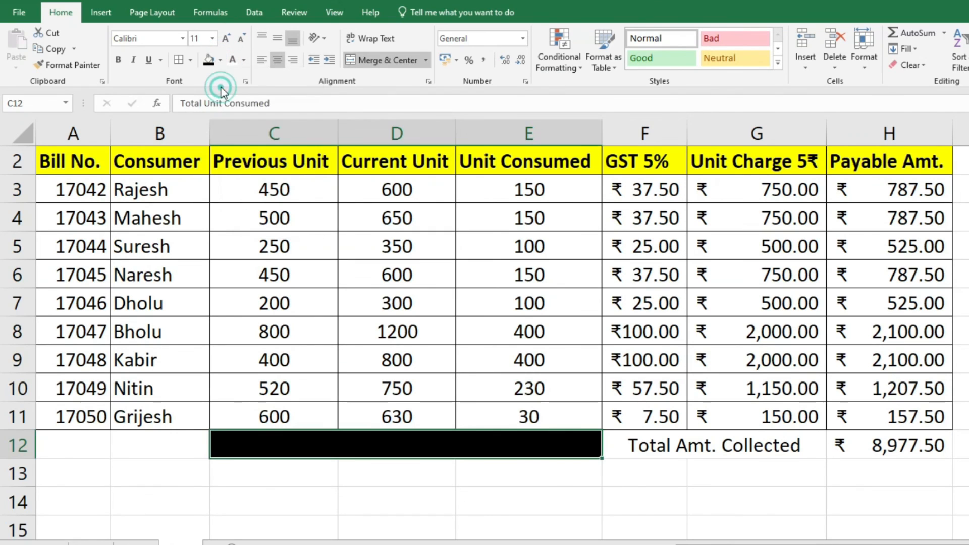
click(232, 60)
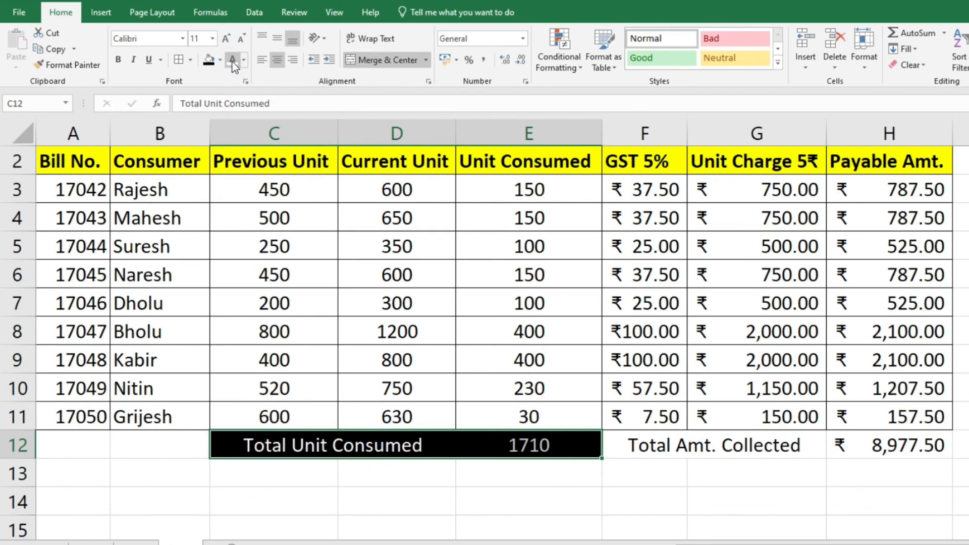
click(118, 60)
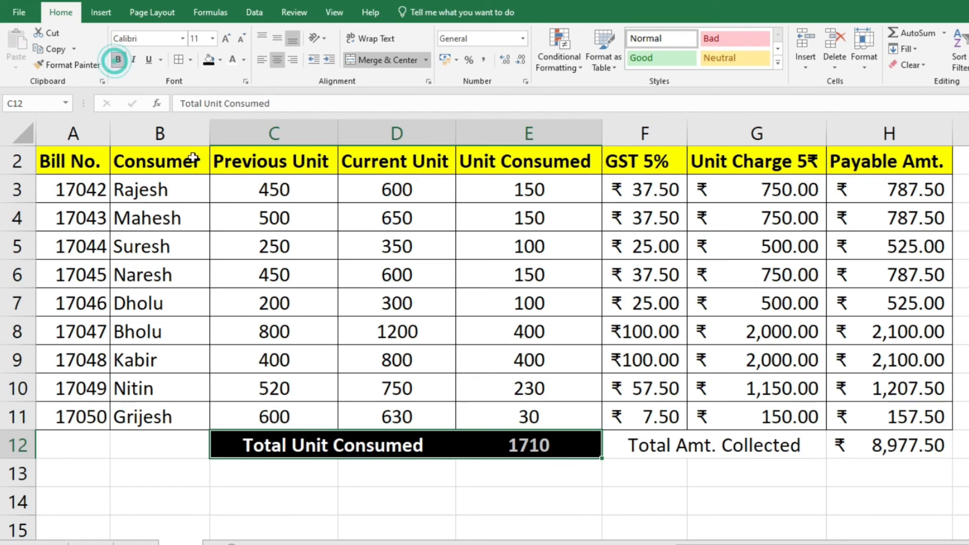
Format the Total Amt. Collected cells F12:H12 with a dark blue fill and bold white text.
drag(712, 447, 838, 446)
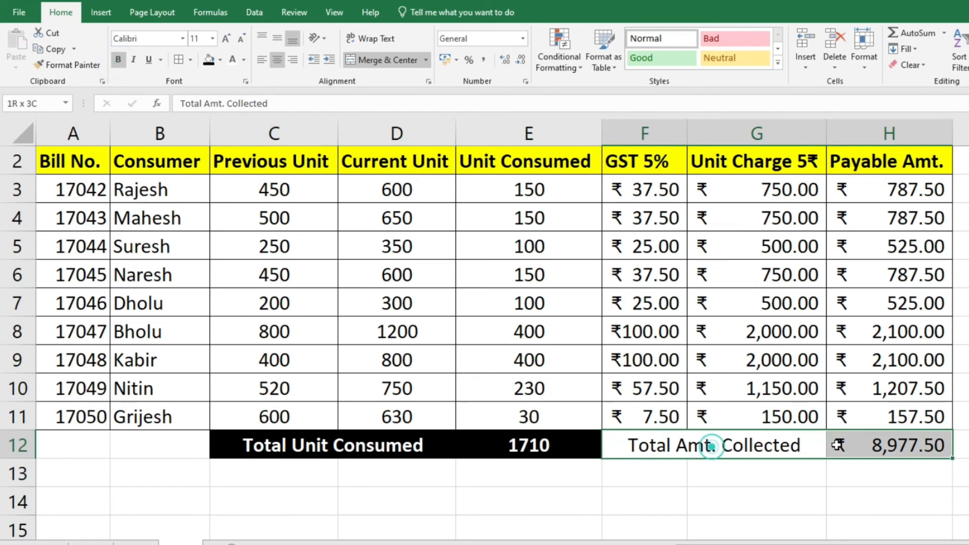
click(220, 60)
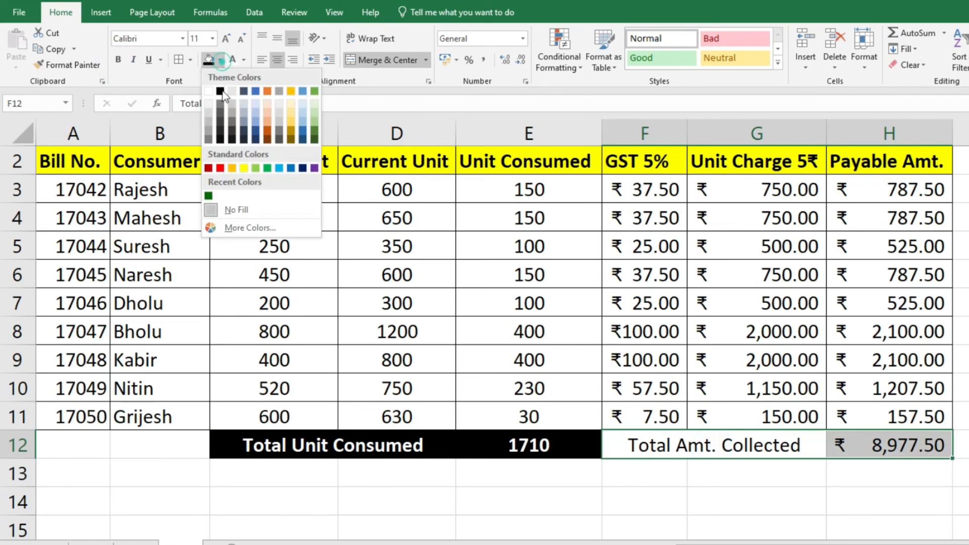
click(303, 168)
click(232, 61)
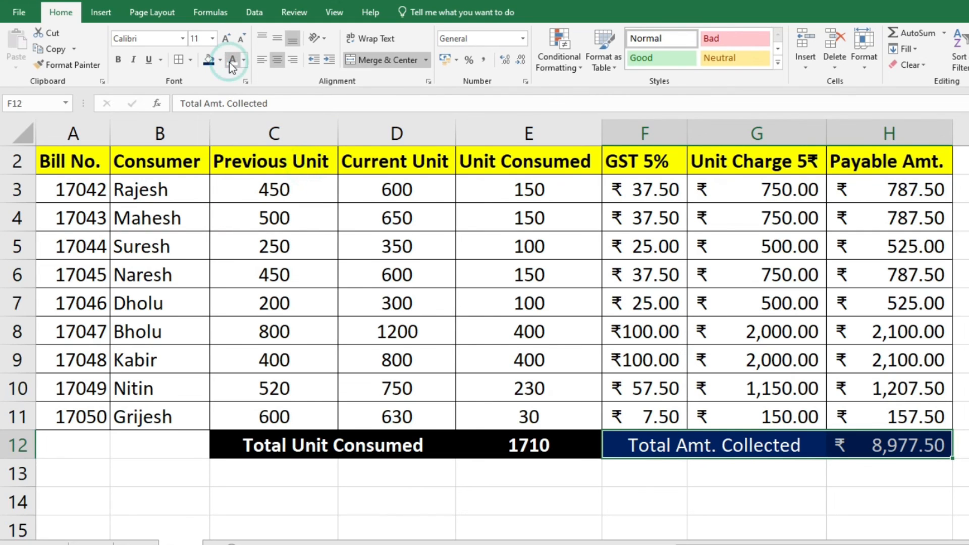
click(118, 59)
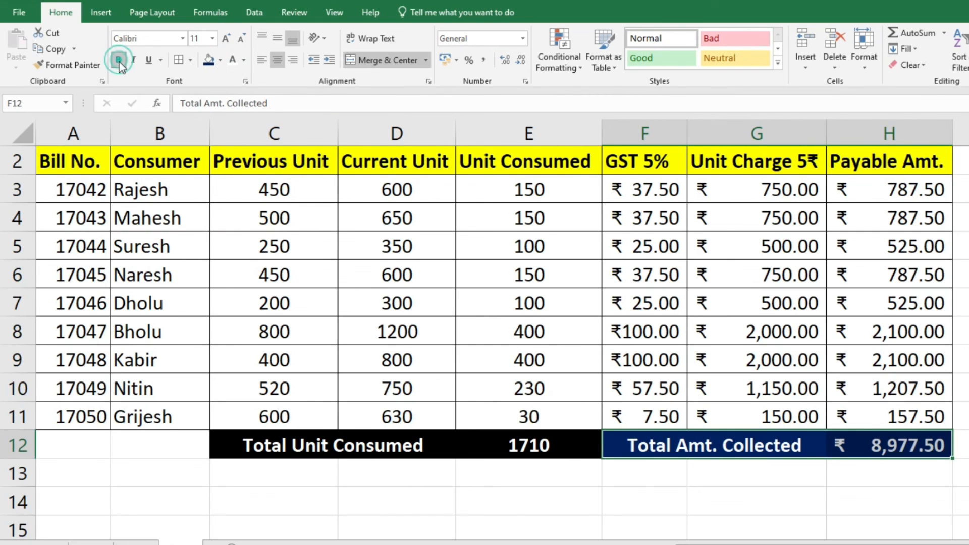
Change the fill of the Total Unit Consumed cells C12:E12 to dark red.
drag(243, 443, 478, 450)
click(219, 60)
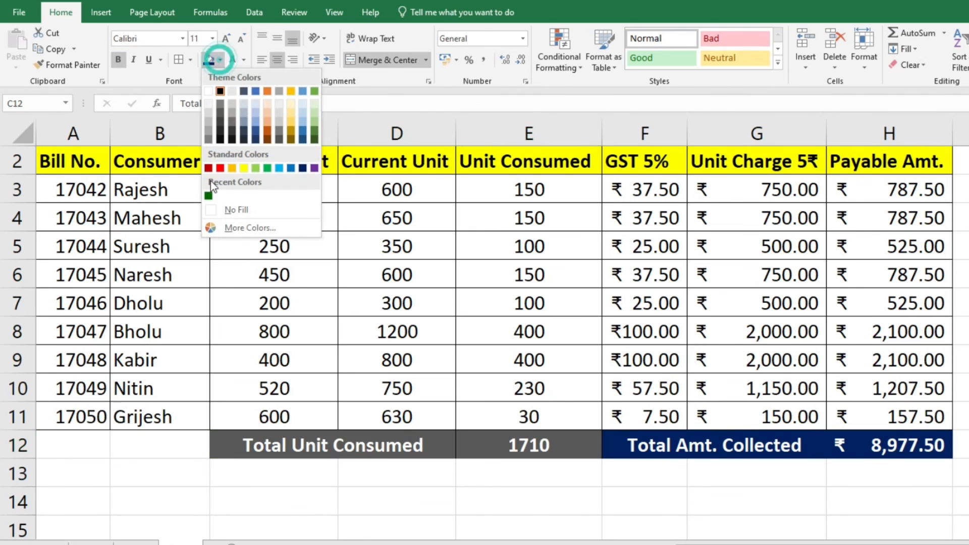
click(208, 168)
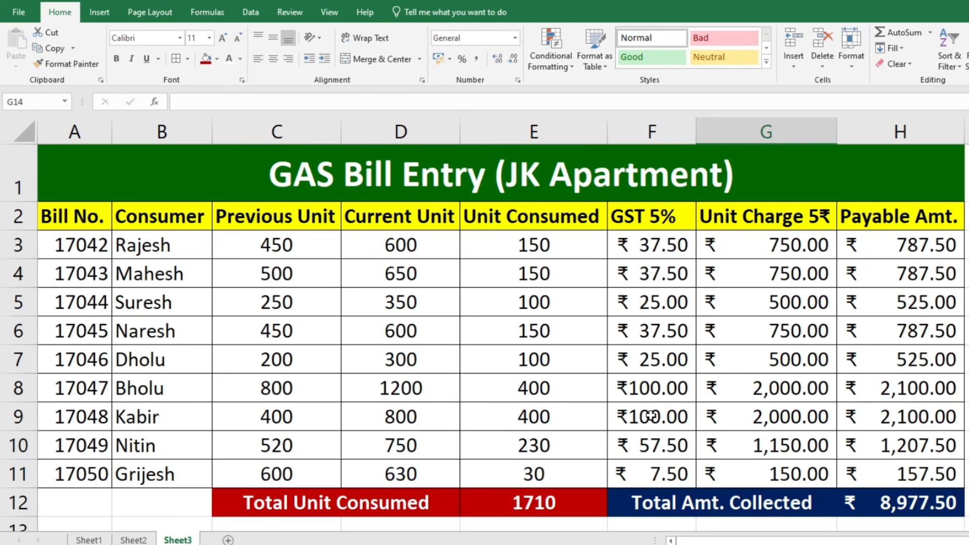
Fill the bill number cells A3:A11 with a light gold colour.
drag(77, 242, 45, 477)
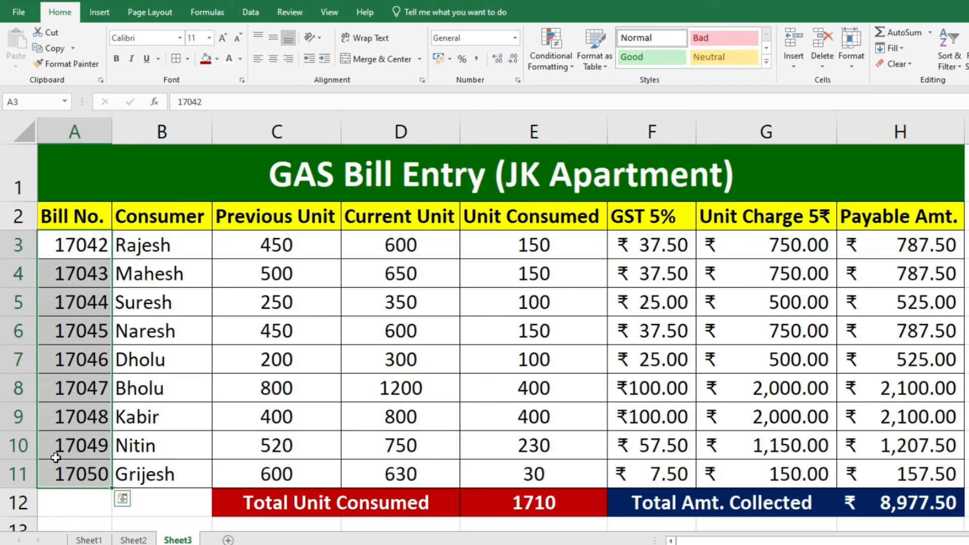
click(218, 59)
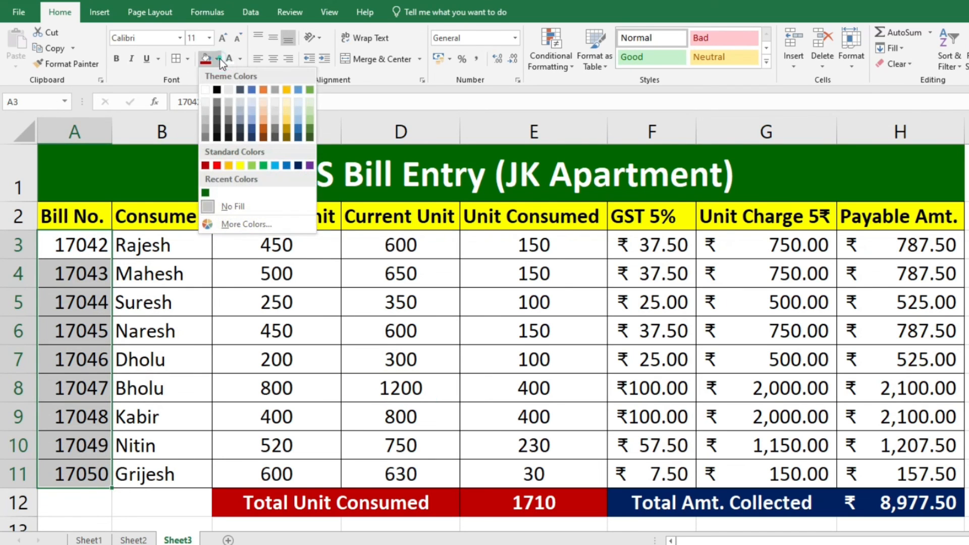
click(288, 104)
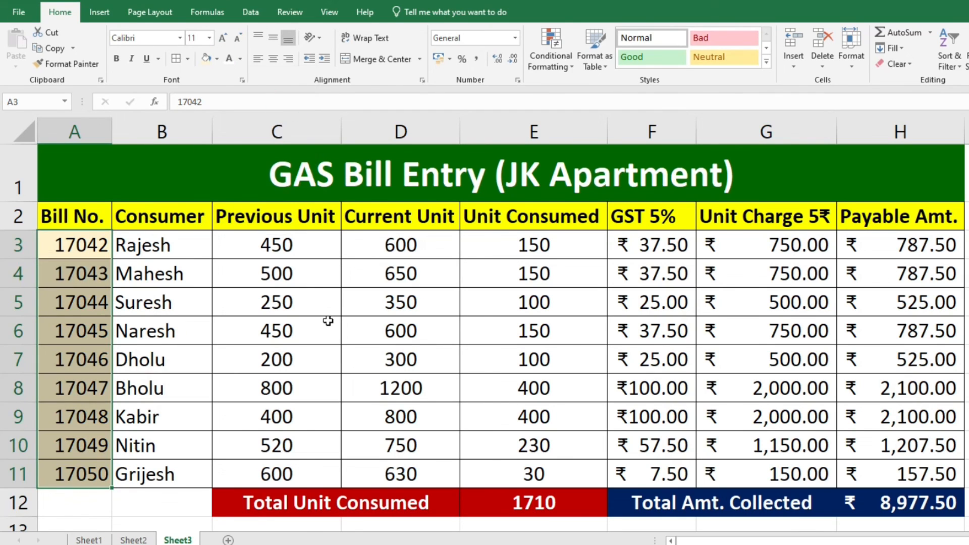
click(967, 417)
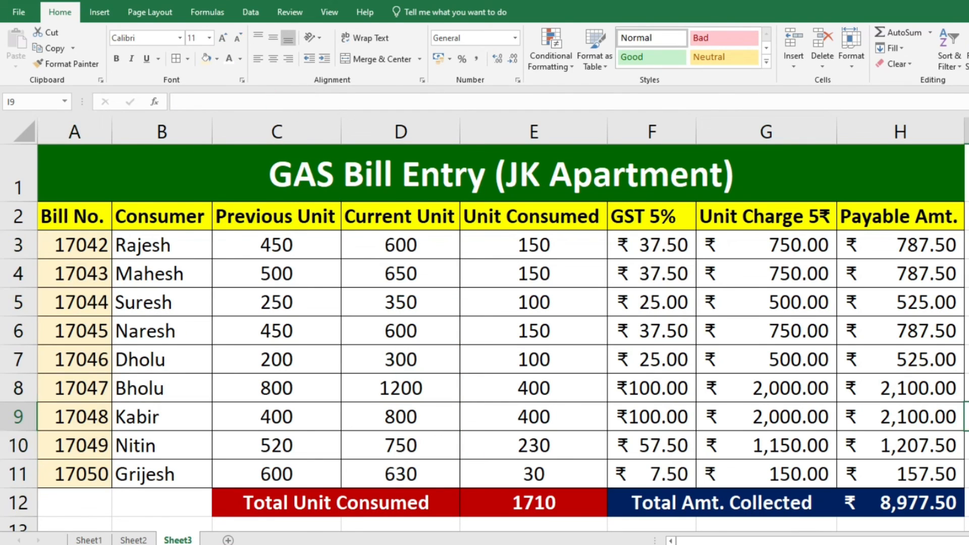